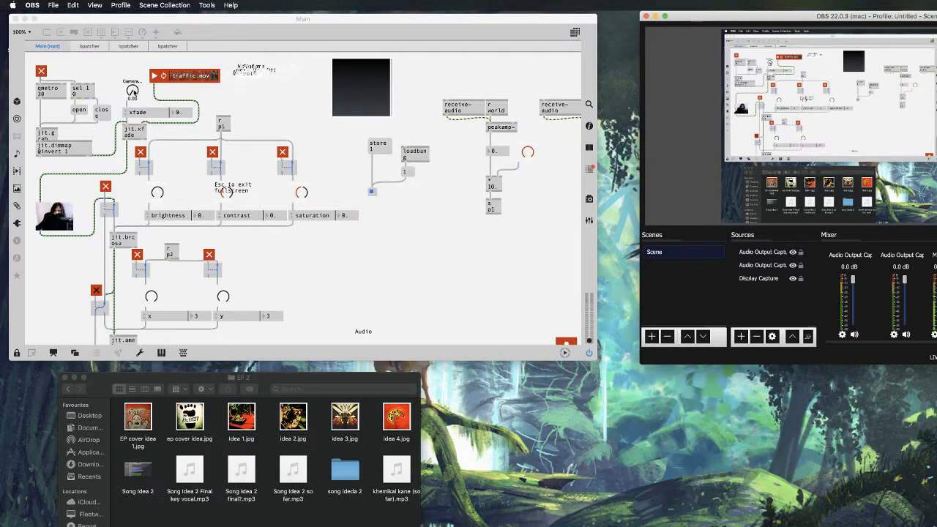
Examine the jit.brcosa and jit.ameba stages of the video effect chain, including their bypass toggles, dials and parameter controls.
{"action": "scroll", "coordinate": [132, 102], "scroll_direction": "down", "scroll_amount": 5}
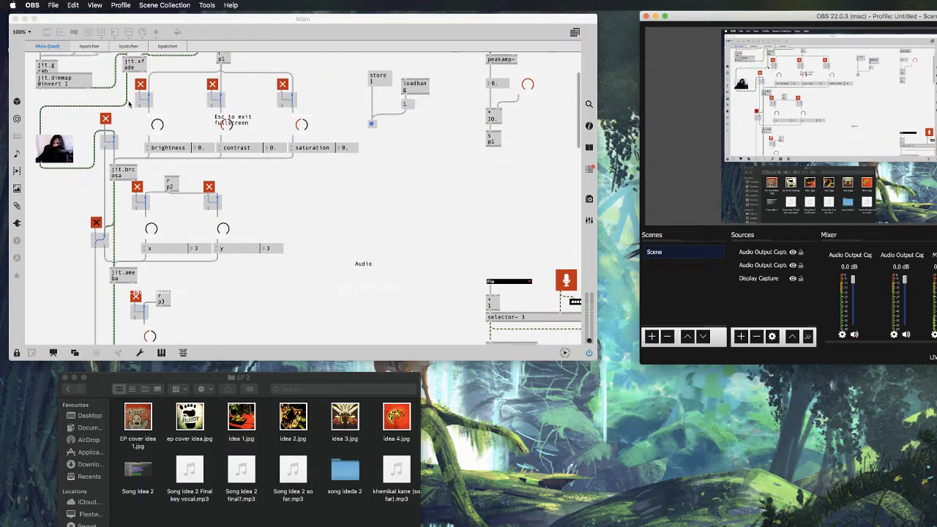
{"action": "scroll", "coordinate": [130, 113], "scroll_direction": "down", "scroll_amount": 4}
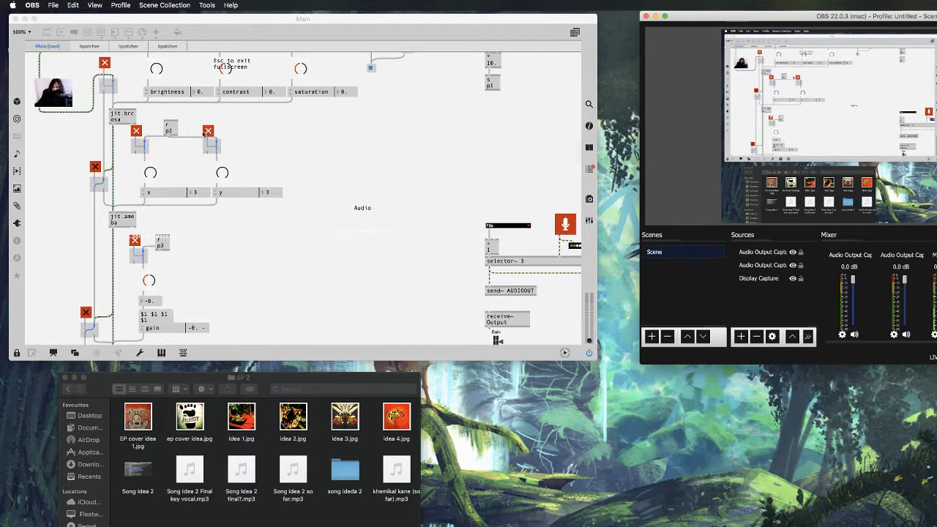
{"action": "scroll", "coordinate": [144, 96], "scroll_direction": "up", "scroll_amount": 2}
{"action": "scroll", "coordinate": [143, 95], "scroll_direction": "left", "scroll_amount": 1}
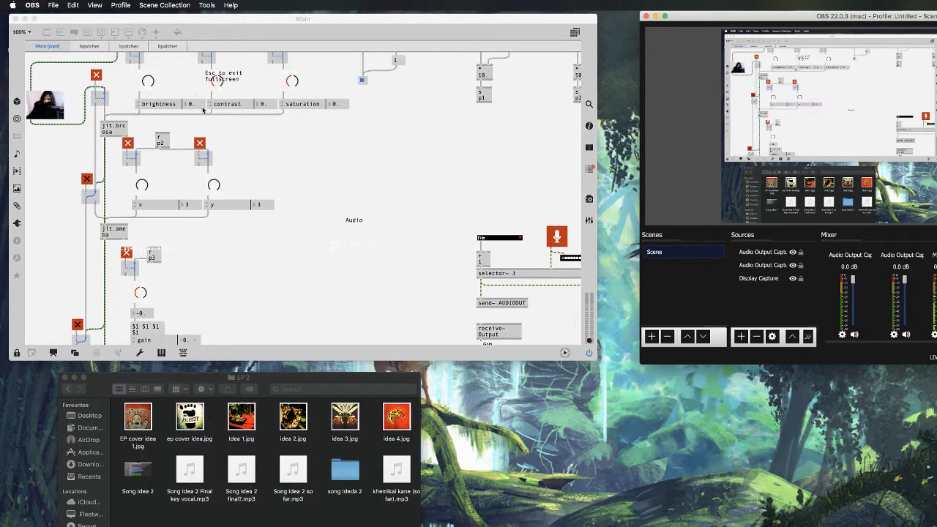
{"action": "scroll", "coordinate": [165, 126], "scroll_direction": "down", "scroll_amount": 4}
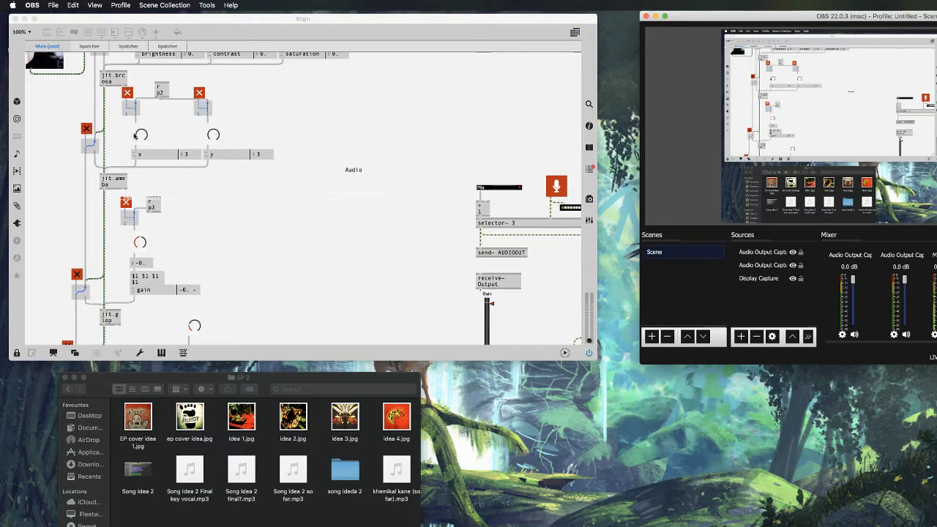
{"action": "scroll", "coordinate": [134, 136], "scroll_direction": "up", "scroll_amount": 1}
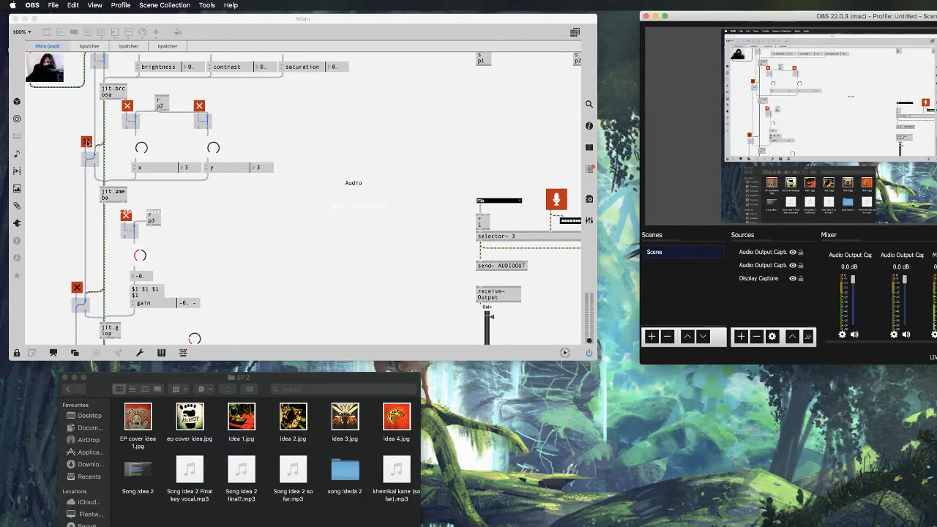
{"action": "scroll", "coordinate": [87, 142], "scroll_direction": "up", "scroll_amount": 1}
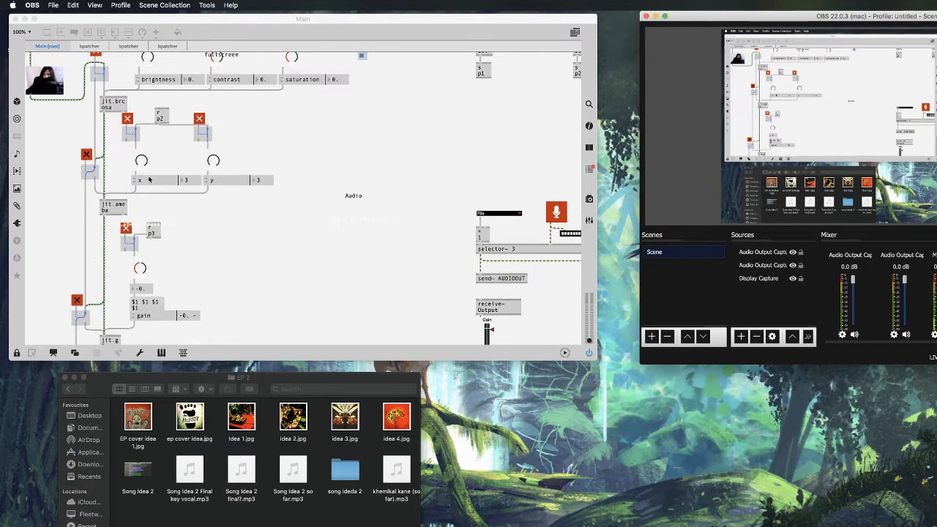
{"action": "scroll", "coordinate": [157, 175], "scroll_direction": "down", "scroll_amount": 3}
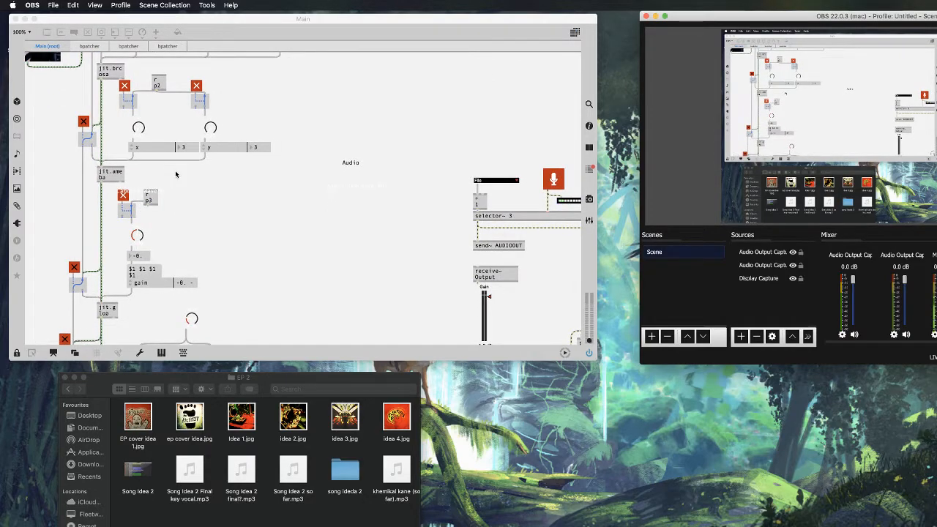
Follow the video chain through jit.glop, jit.slide, the colour multiply, jit.xfade and the final jit.brcosa down to jit.world.
{"action": "scroll", "coordinate": [159, 179], "scroll_direction": "down", "scroll_amount": 5}
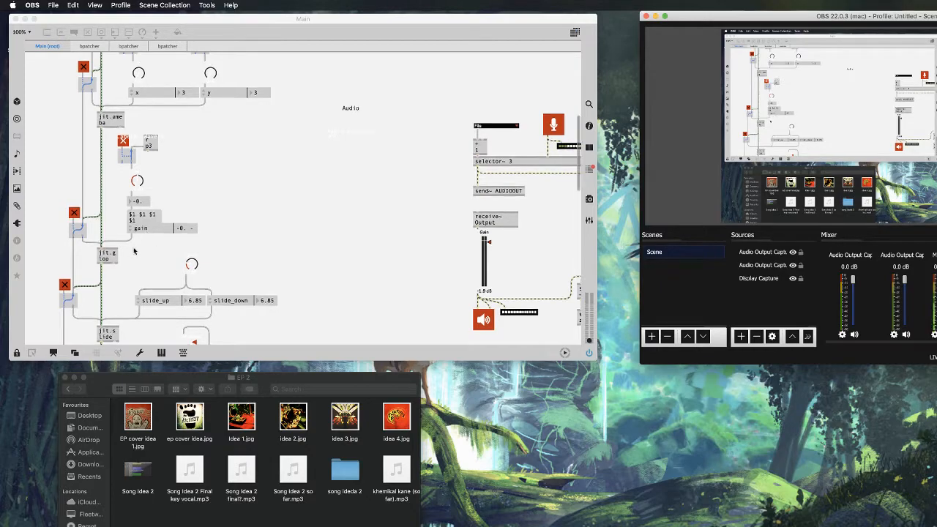
{"action": "scroll", "coordinate": [136, 250], "scroll_direction": "down", "scroll_amount": 7}
{"action": "scroll", "coordinate": [134, 251], "scroll_direction": "down", "scroll_amount": 3}
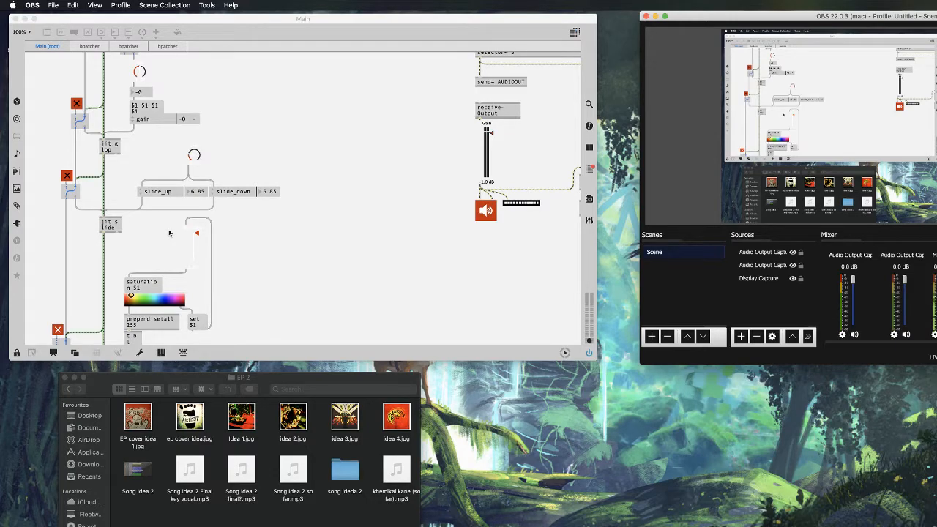
{"action": "scroll", "coordinate": [160, 239], "scroll_direction": "down", "scroll_amount": 8}
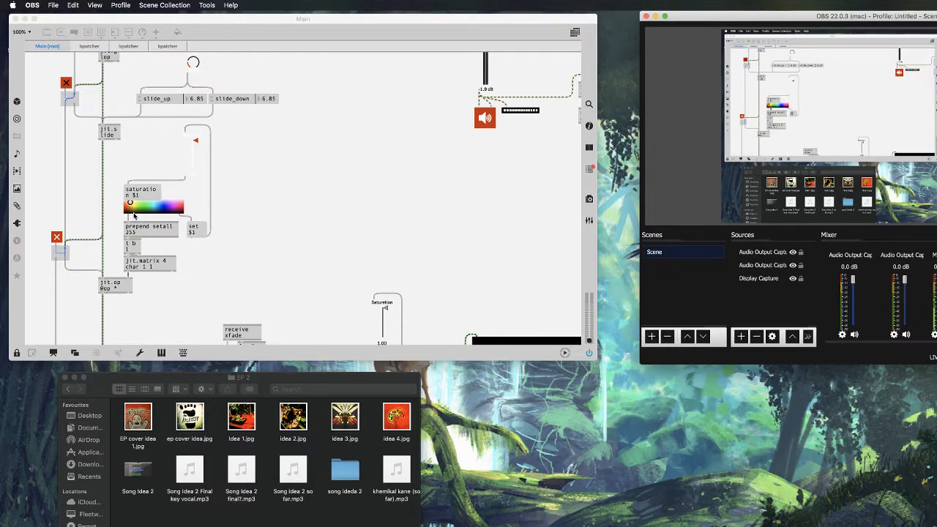
{"action": "scroll", "coordinate": [149, 229], "scroll_direction": "down", "scroll_amount": 12}
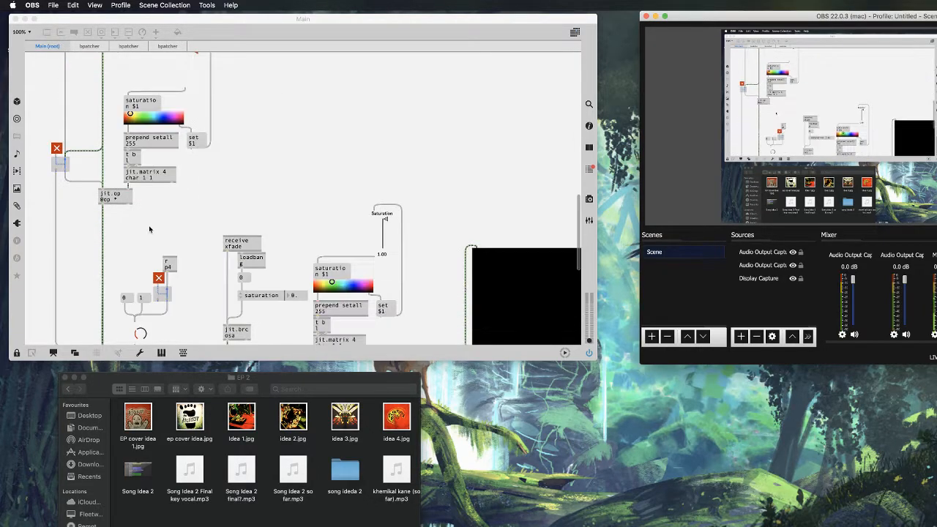
{"action": "scroll", "coordinate": [150, 228], "scroll_direction": "down", "scroll_amount": 9}
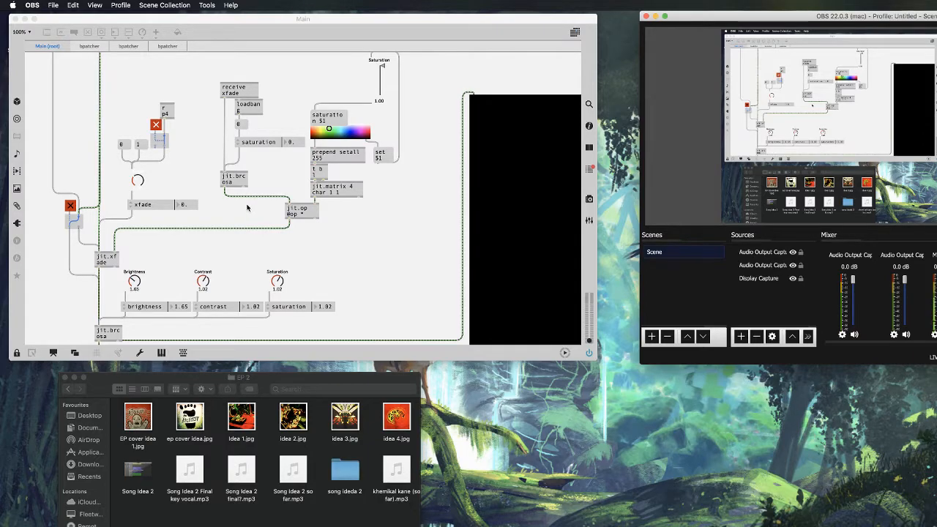
{"action": "scroll", "coordinate": [247, 208], "scroll_direction": "down", "scroll_amount": 3}
{"action": "scroll", "coordinate": [247, 208], "scroll_direction": "down", "scroll_amount": 2}
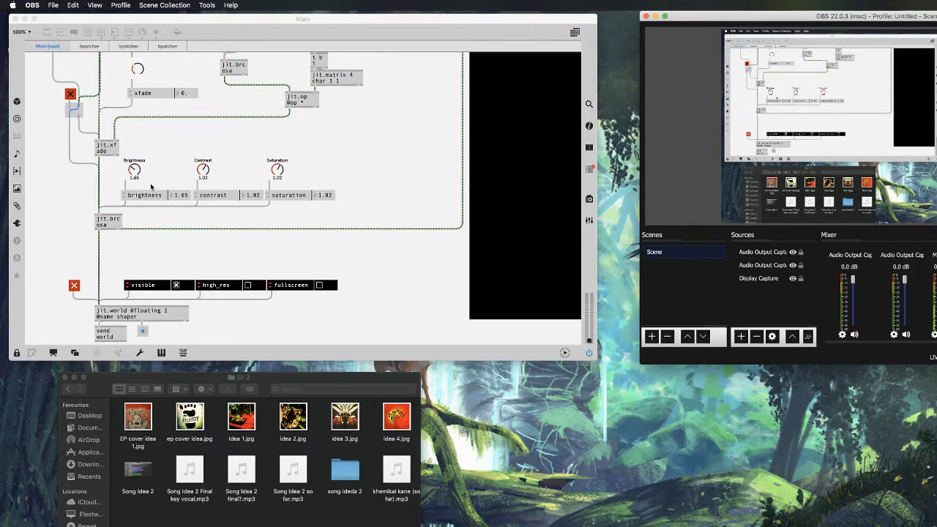
{"action": "scroll", "coordinate": [156, 252], "scroll_direction": "down", "scroll_amount": 1}
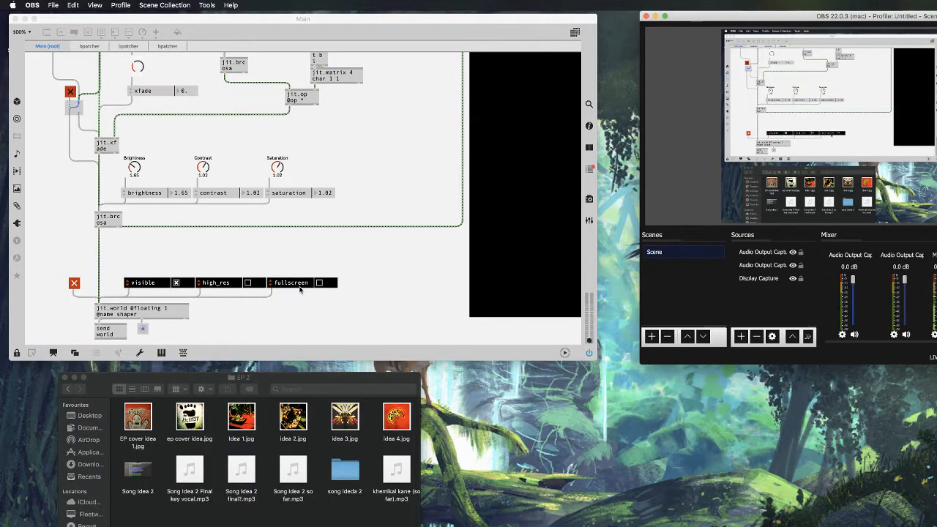
Look over the video preview and the audio section, and review the input choices of the source selector feeding selector~ 3.
{"action": "scroll", "coordinate": [299, 290], "scroll_direction": "right", "scroll_amount": 10}
{"action": "scroll", "coordinate": [300, 290], "scroll_direction": "up", "scroll_amount": 3}
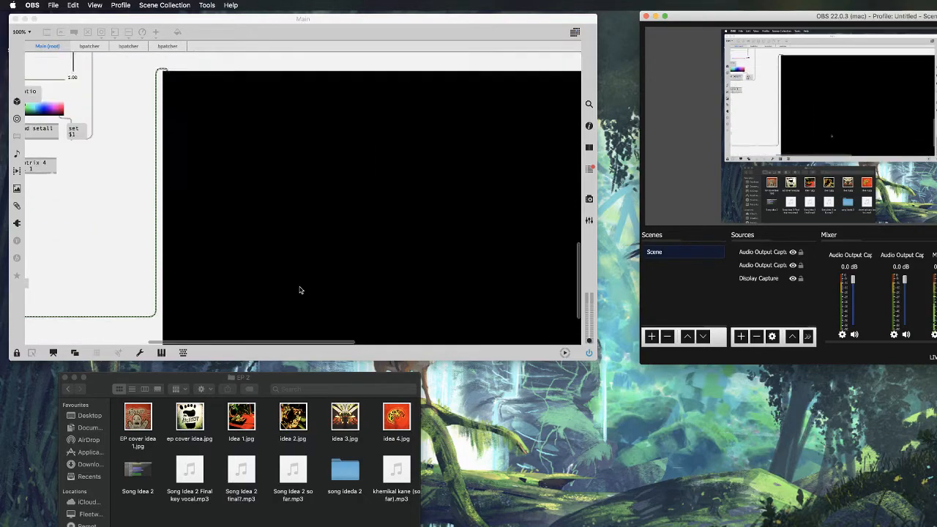
{"action": "scroll", "coordinate": [300, 290], "scroll_direction": "down", "scroll_amount": 15}
{"action": "scroll", "coordinate": [299, 290], "scroll_direction": "right", "scroll_amount": 5}
{"action": "scroll", "coordinate": [300, 289], "scroll_direction": "left", "scroll_amount": 12}
{"action": "scroll", "coordinate": [300, 290], "scroll_direction": "up", "scroll_amount": 5}
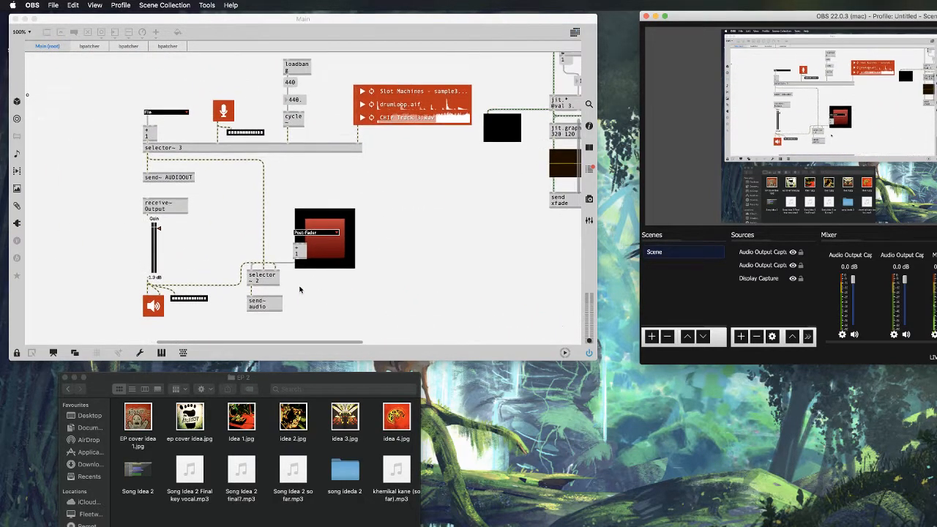
{"action": "scroll", "coordinate": [299, 290], "scroll_direction": "up", "scroll_amount": 1}
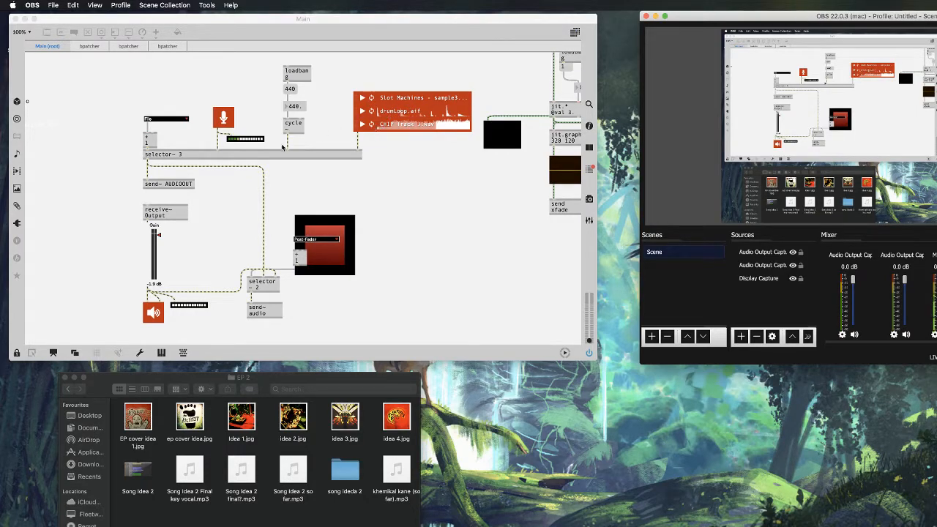
{"action": "left_click", "coordinate": [177, 122]}
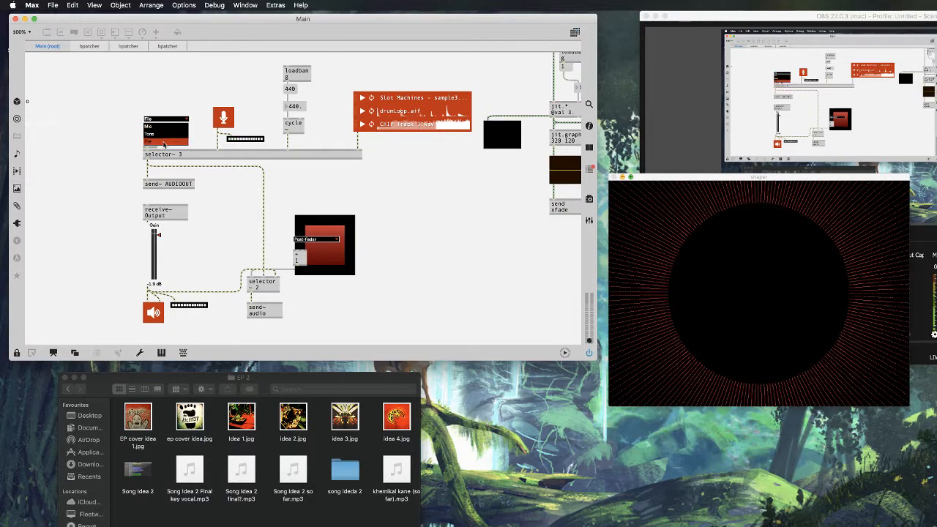
{"action": "left_click", "coordinate": [103, 140]}
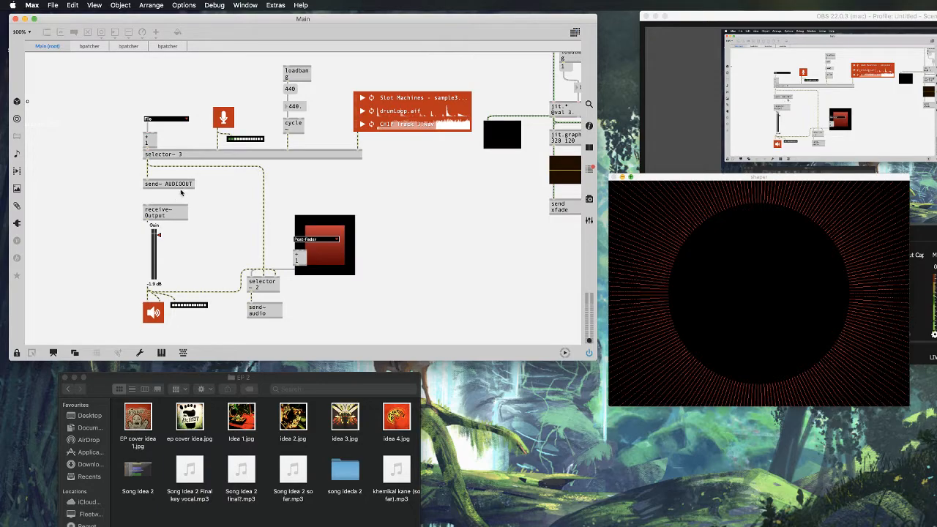
Examine the audio output path from receive~ Output through the gain slider to selector~ 2 and send~ audio, plus the filter controls.
{"action": "scroll", "coordinate": [181, 192], "scroll_direction": "down", "scroll_amount": 2}
{"action": "scroll", "coordinate": [181, 192], "scroll_direction": "down", "scroll_amount": 5}
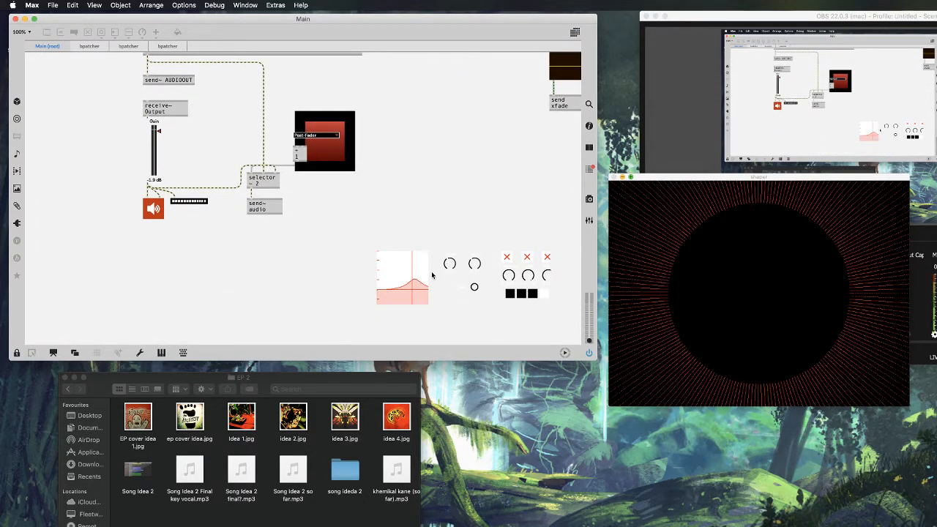
{"action": "scroll", "coordinate": [474, 300], "scroll_direction": "right", "scroll_amount": 2}
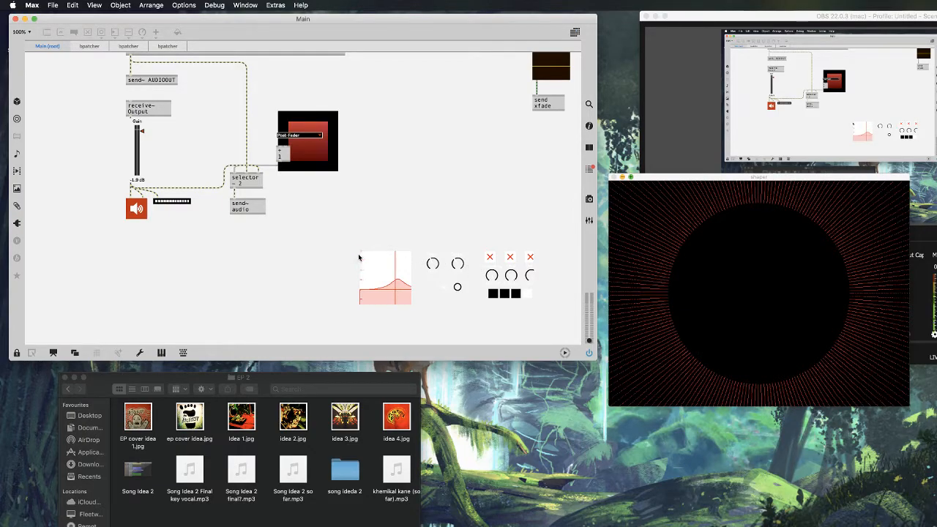
{"action": "scroll", "coordinate": [338, 256], "scroll_direction": "up", "scroll_amount": 2}
{"action": "scroll", "coordinate": [338, 257], "scroll_direction": "left", "scroll_amount": 2}
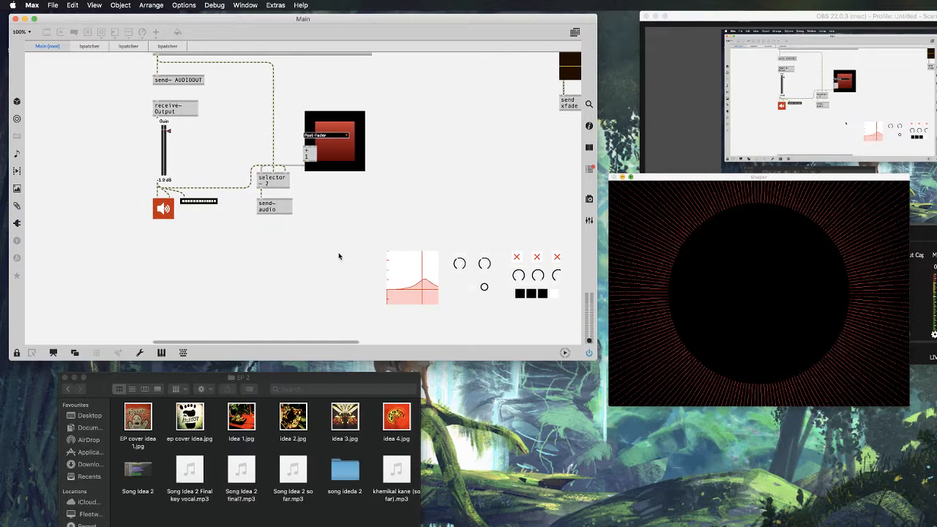
{"action": "scroll", "coordinate": [339, 257], "scroll_direction": "up", "scroll_amount": 2}
{"action": "scroll", "coordinate": [339, 256], "scroll_direction": "left", "scroll_amount": 4}
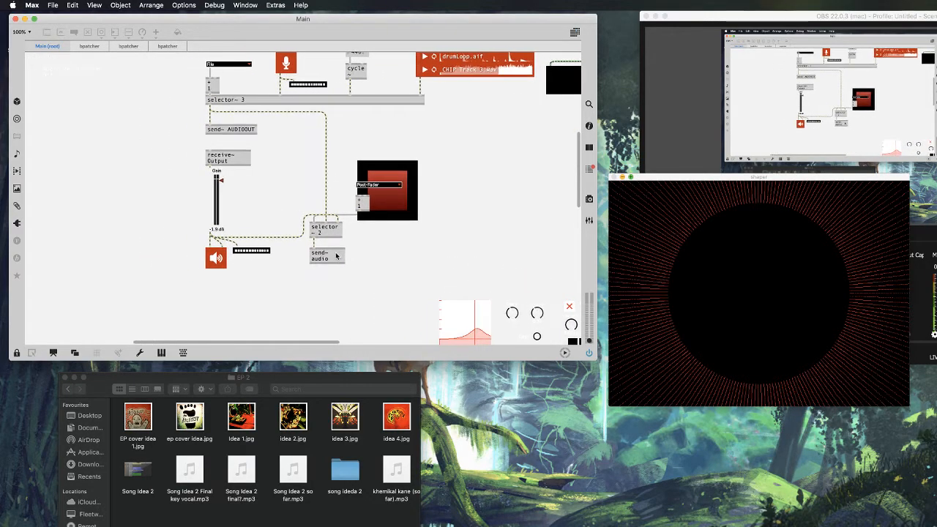
{"action": "scroll", "coordinate": [268, 165], "scroll_direction": "up", "scroll_amount": 1}
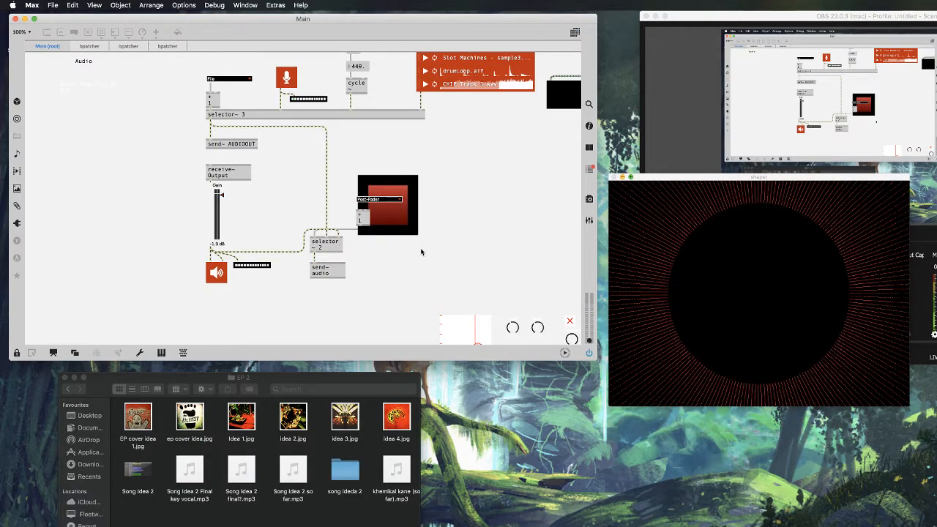
Select Post-Fader as the signal that selector~ 2 passes to send~ audio.
{"action": "scroll", "coordinate": [421, 252], "scroll_direction": "right", "scroll_amount": 2}
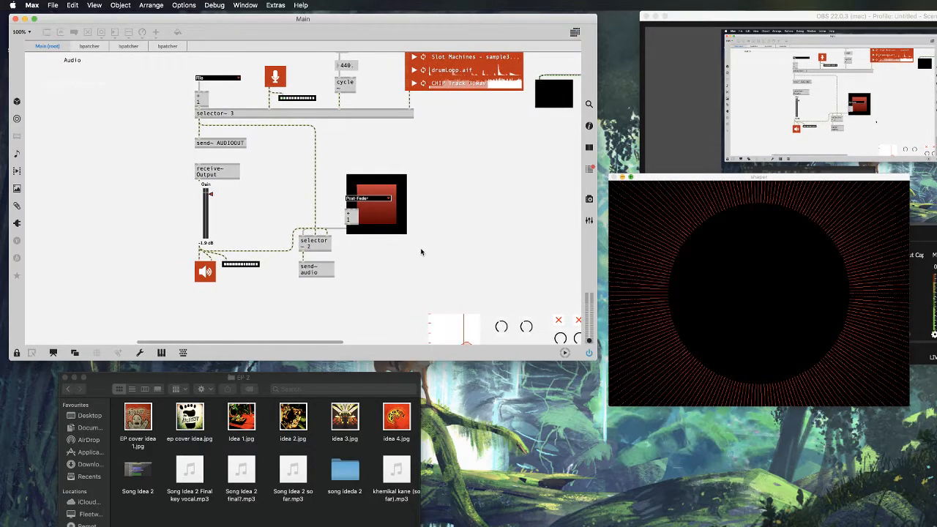
{"action": "scroll", "coordinate": [423, 242], "scroll_direction": "up", "scroll_amount": 3}
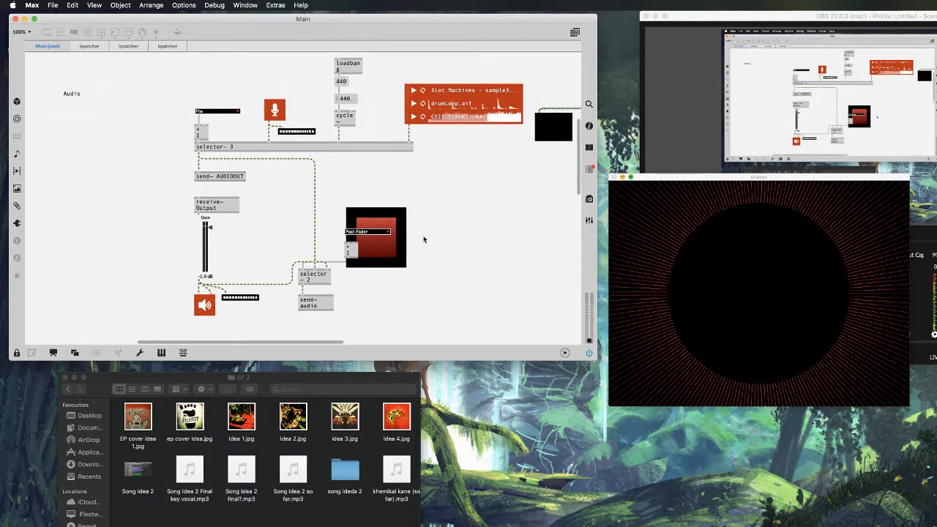
{"action": "left_click", "coordinate": [371, 232]}
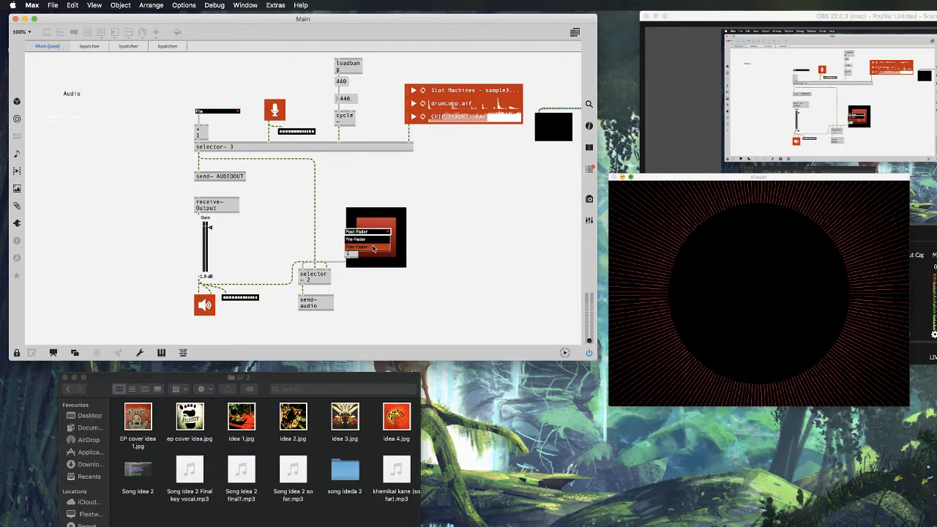
{"action": "left_click", "coordinate": [372, 246]}
Trace how the four peakamp~ chains scale the audio level and send it as p1 to p4 to the video effect controls.
{"action": "scroll", "coordinate": [441, 249], "scroll_direction": "up", "scroll_amount": 10}
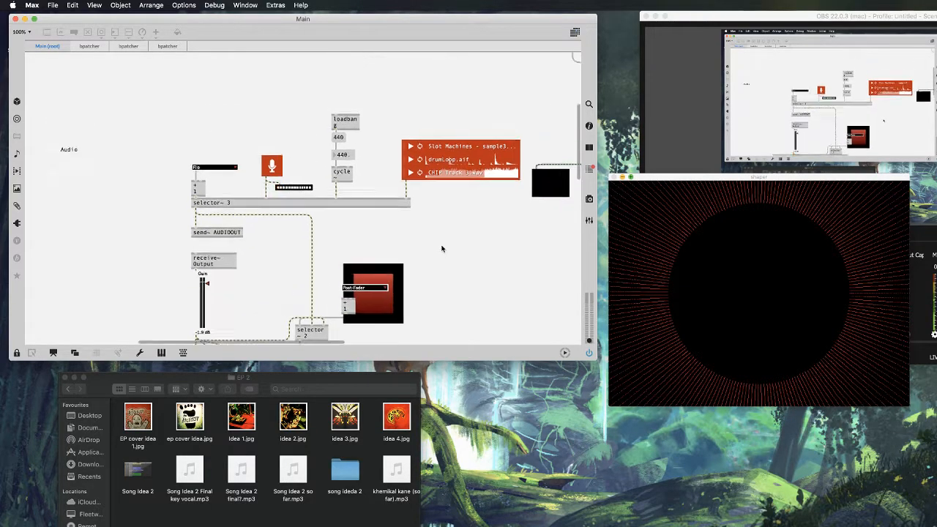
{"action": "scroll", "coordinate": [442, 249], "scroll_direction": "down", "scroll_amount": 5}
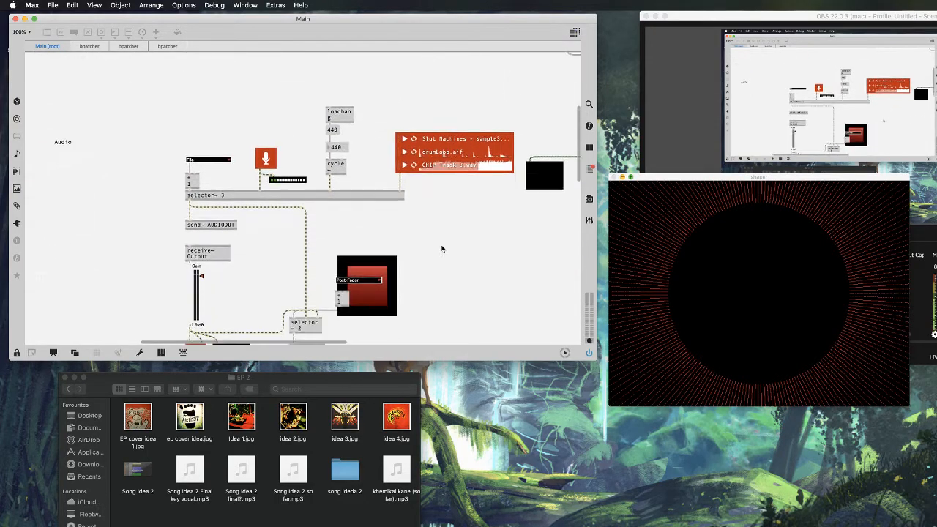
{"action": "scroll", "coordinate": [441, 249], "scroll_direction": "up", "scroll_amount": 7}
{"action": "scroll", "coordinate": [442, 249], "scroll_direction": "up", "scroll_amount": 3}
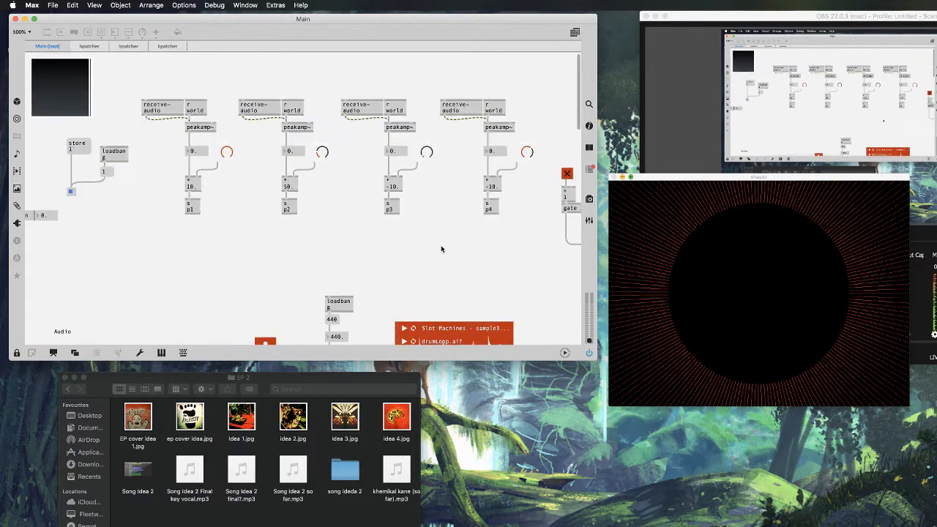
{"action": "scroll", "coordinate": [442, 249], "scroll_direction": "right", "scroll_amount": 2}
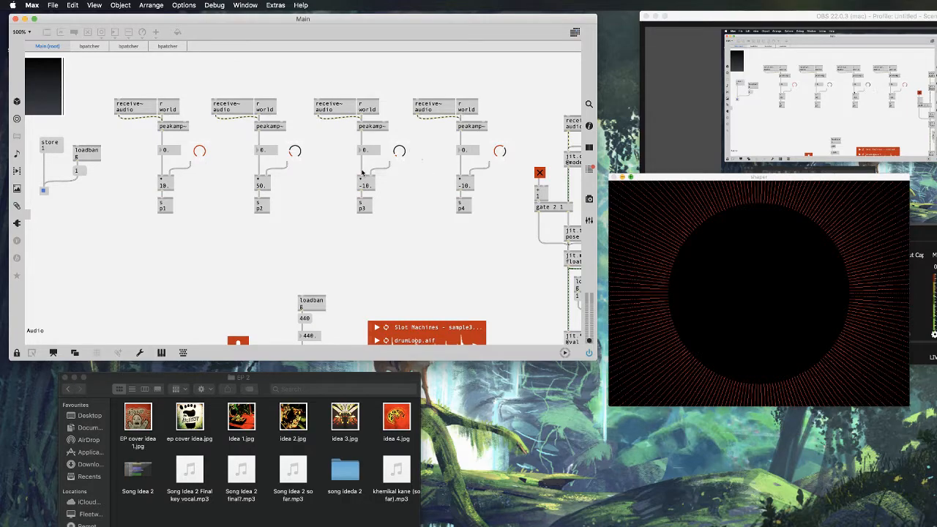
{"action": "scroll", "coordinate": [388, 170], "scroll_direction": "left", "scroll_amount": 3}
{"action": "scroll", "coordinate": [361, 173], "scroll_direction": "left", "scroll_amount": 2}
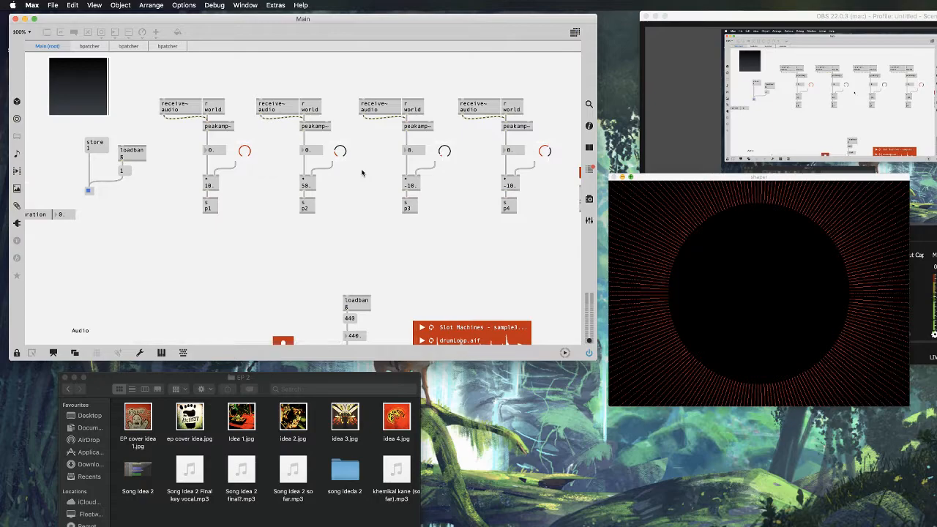
{"action": "scroll", "coordinate": [361, 173], "scroll_direction": "left", "scroll_amount": 15}
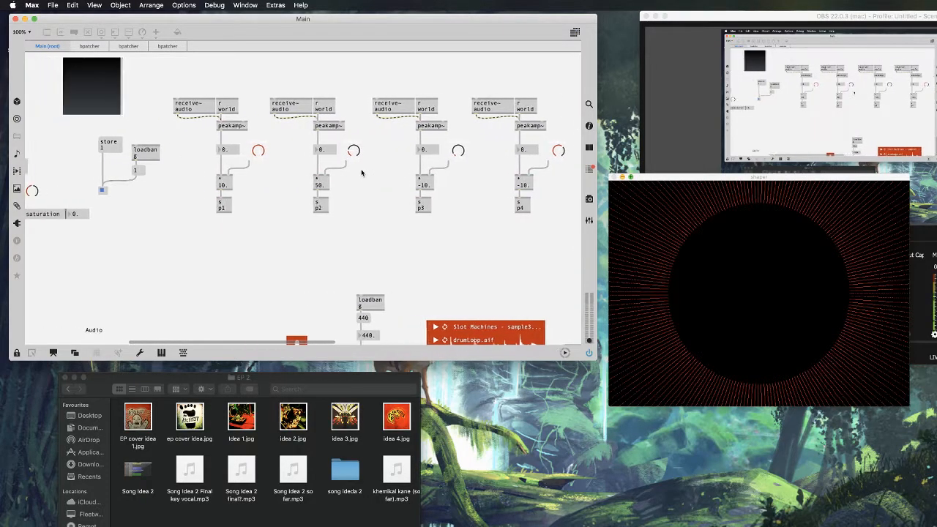
{"action": "scroll", "coordinate": [361, 173], "scroll_direction": "left", "scroll_amount": 6}
{"action": "scroll", "coordinate": [253, 151], "scroll_direction": "down", "scroll_amount": 3}
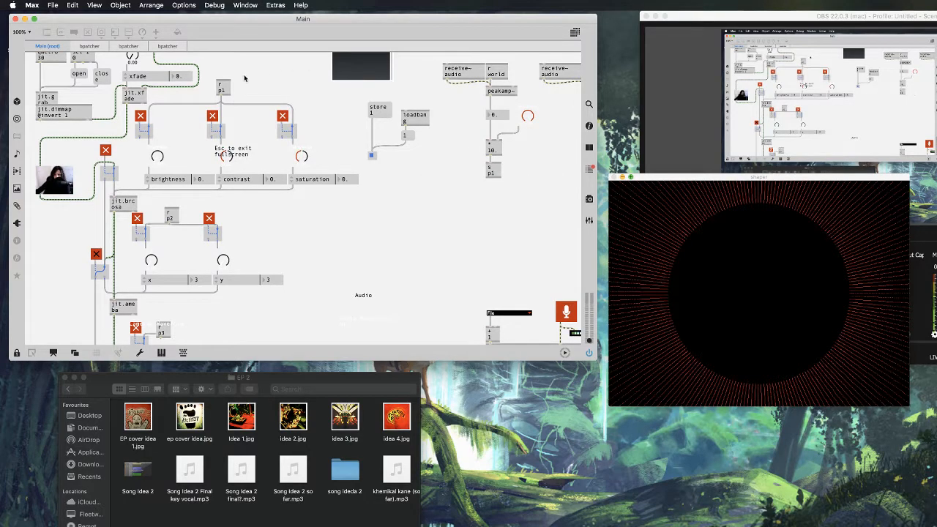
{"action": "scroll", "coordinate": [223, 99], "scroll_direction": "down", "scroll_amount": 3}
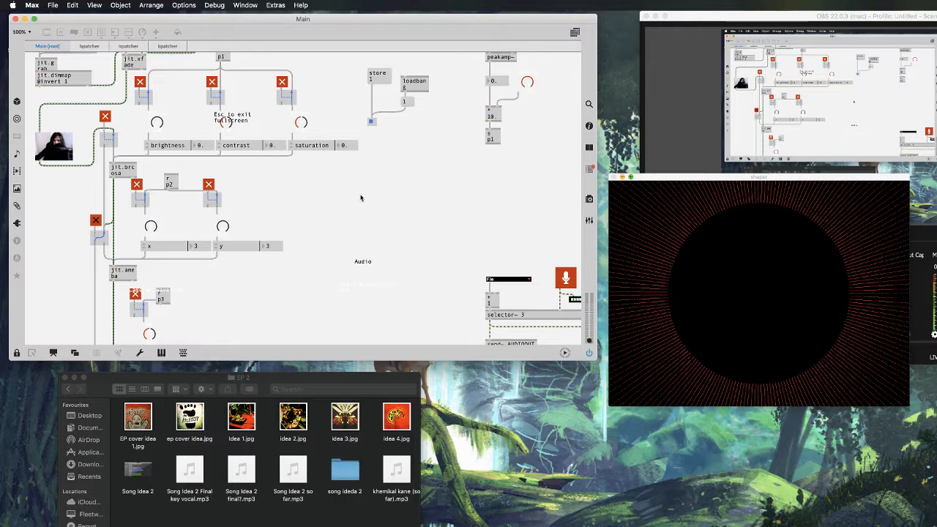
Trace the waveform chain from receive~ audio through jit.catch~, jit.matrix and jit.graph to send xfade, and review the graph mode choices.
{"action": "scroll", "coordinate": [366, 199], "scroll_direction": "right", "scroll_amount": 10}
{"action": "scroll", "coordinate": [360, 197], "scroll_direction": "right", "scroll_amount": 5}
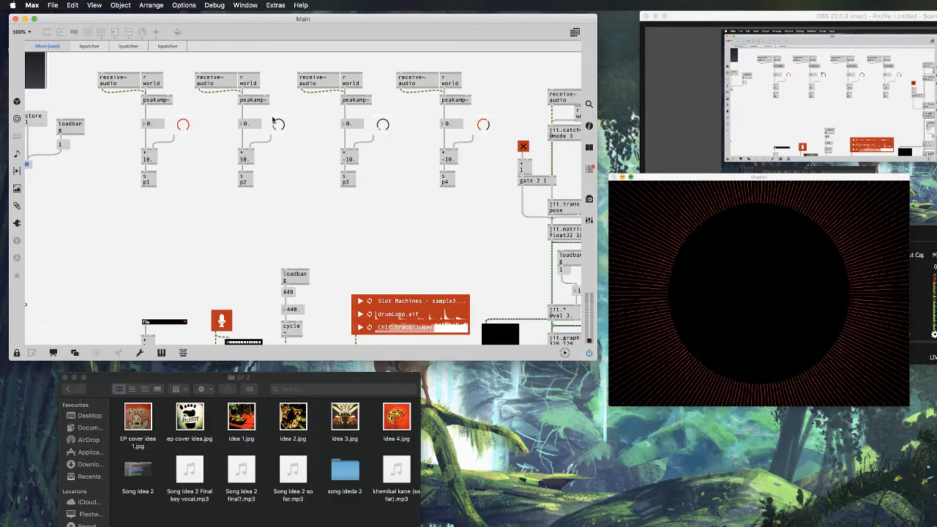
{"action": "scroll", "coordinate": [277, 124], "scroll_direction": "right", "scroll_amount": 8}
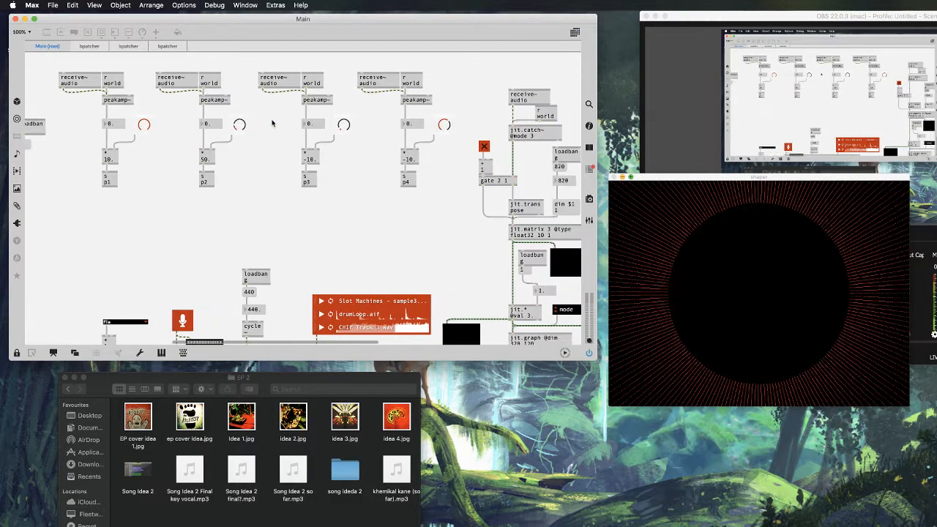
{"action": "scroll", "coordinate": [272, 123], "scroll_direction": "right", "scroll_amount": 3}
{"action": "scroll", "coordinate": [272, 123], "scroll_direction": "down", "scroll_amount": 2}
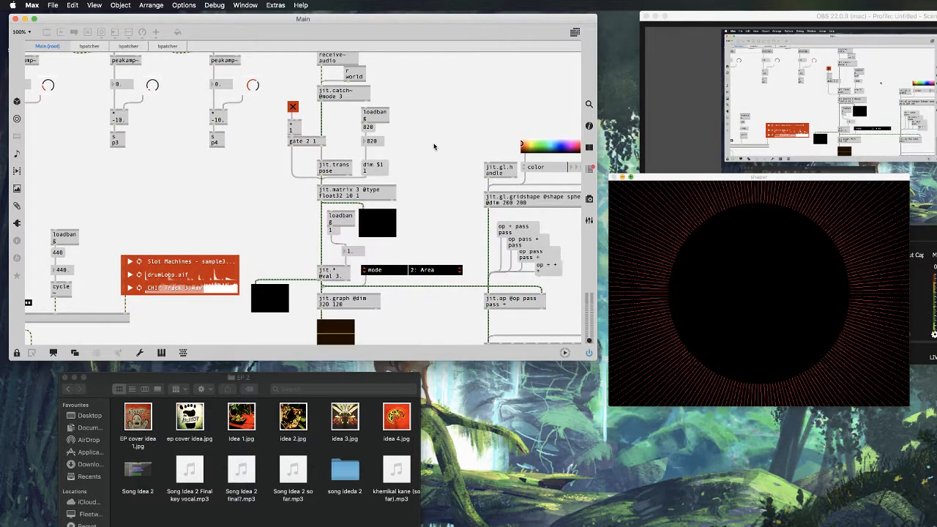
{"action": "scroll", "coordinate": [432, 146], "scroll_direction": "right", "scroll_amount": 2}
{"action": "scroll", "coordinate": [432, 146], "scroll_direction": "up", "scroll_amount": 1}
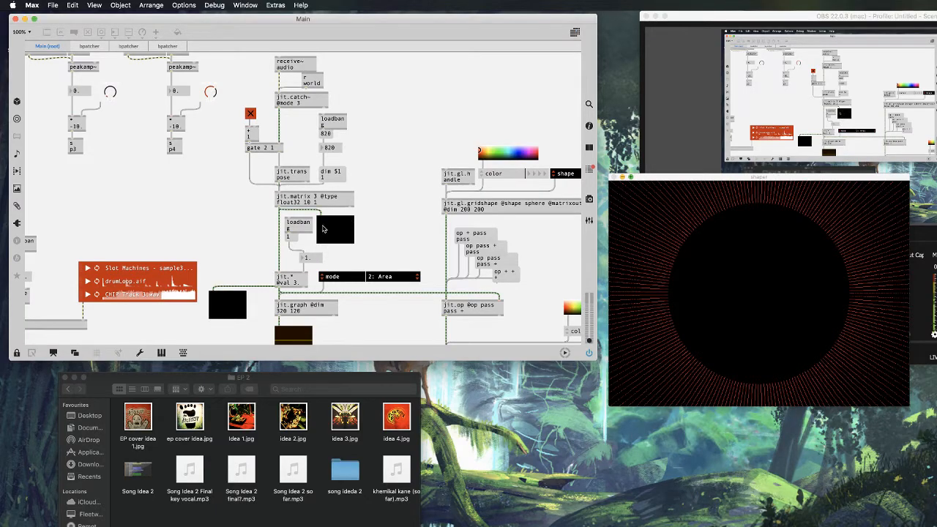
{"action": "scroll", "coordinate": [310, 240], "scroll_direction": "down", "scroll_amount": 2}
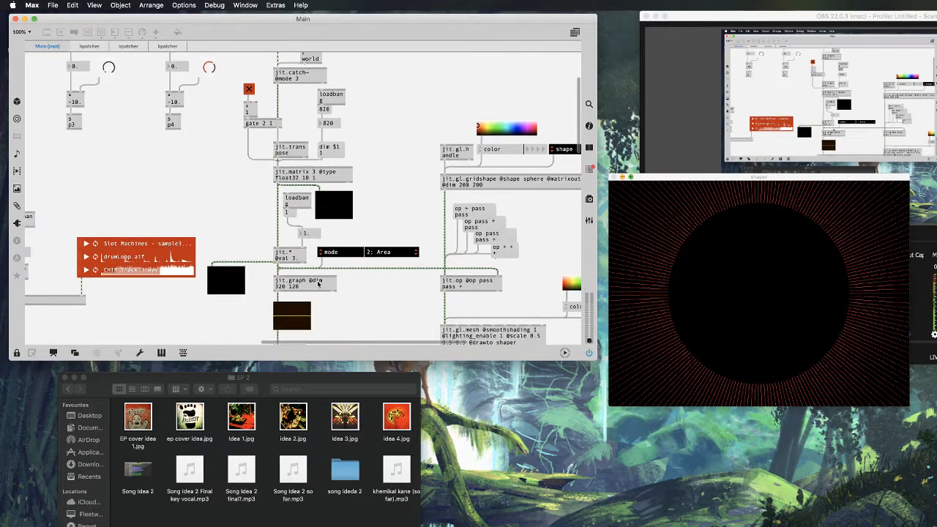
{"action": "scroll", "coordinate": [290, 229], "scroll_direction": "up", "scroll_amount": 3}
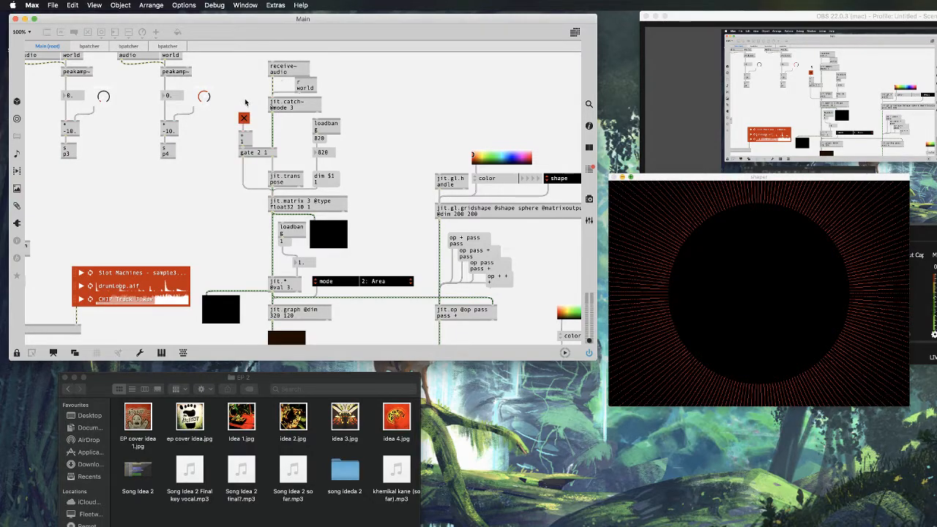
{"action": "scroll", "coordinate": [353, 187], "scroll_direction": "down", "scroll_amount": 2}
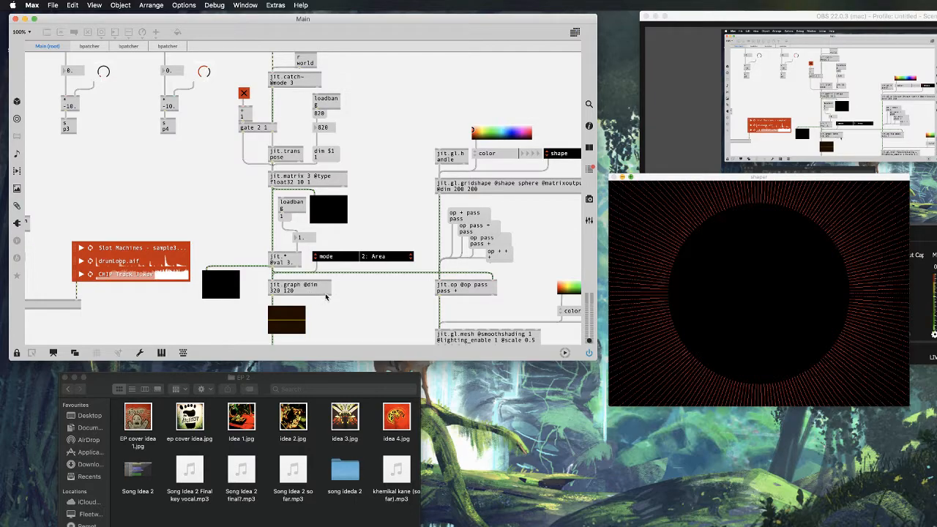
{"action": "scroll", "coordinate": [326, 296], "scroll_direction": "down", "scroll_amount": 2}
{"action": "left_click", "coordinate": [371, 236]}
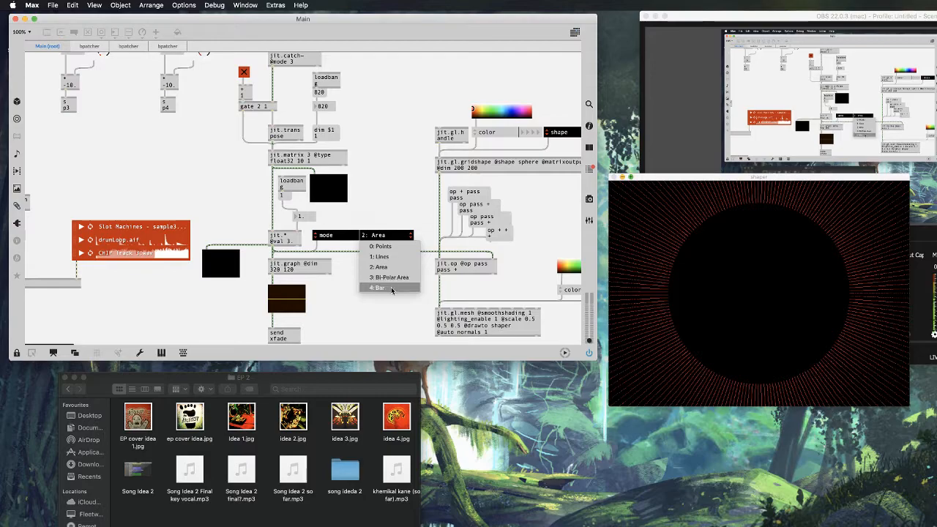
{"action": "left_click", "coordinate": [347, 283]}
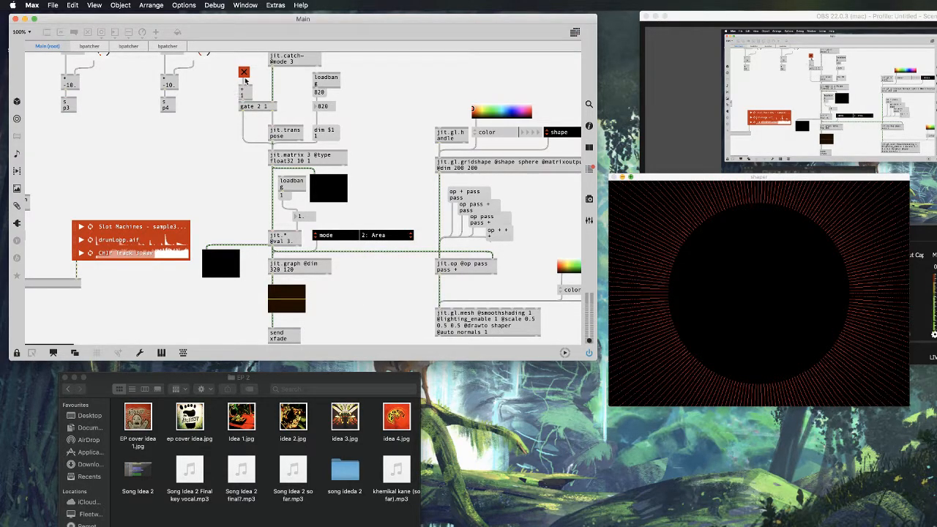
{"action": "scroll", "coordinate": [245, 82], "scroll_direction": "up", "scroll_amount": 2}
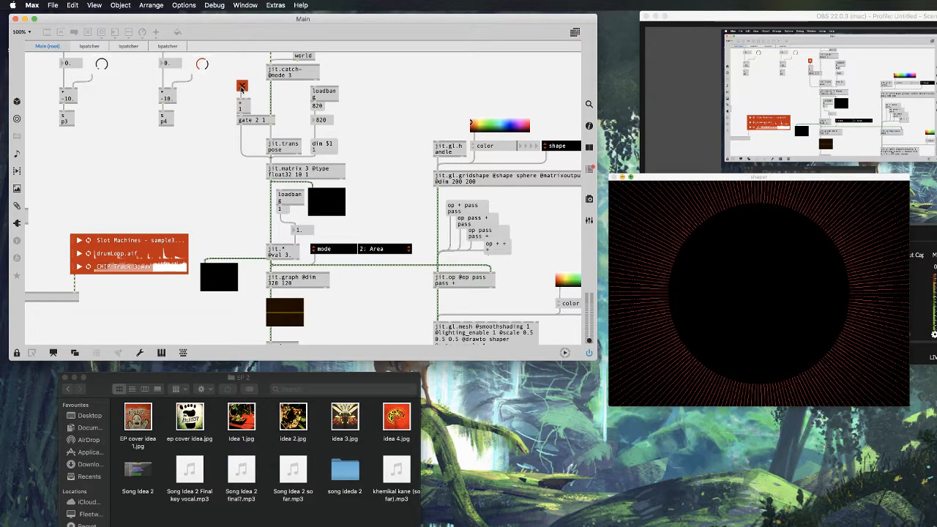
Try cube and sphere as the jit.gl.gridshape shape and return it to opencylinder.
{"action": "scroll", "coordinate": [399, 126], "scroll_direction": "right", "scroll_amount": 5}
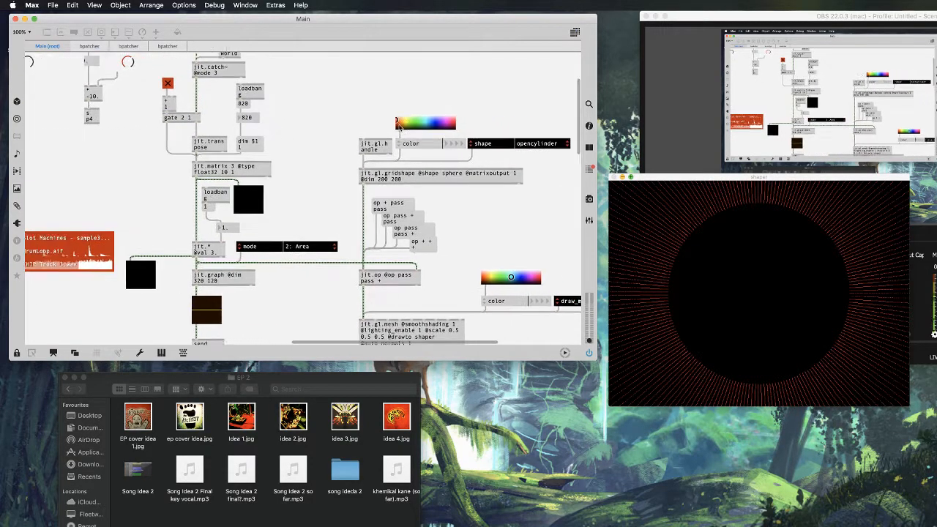
{"action": "scroll", "coordinate": [399, 126], "scroll_direction": "right", "scroll_amount": 6}
{"action": "scroll", "coordinate": [399, 126], "scroll_direction": "down", "scroll_amount": 1}
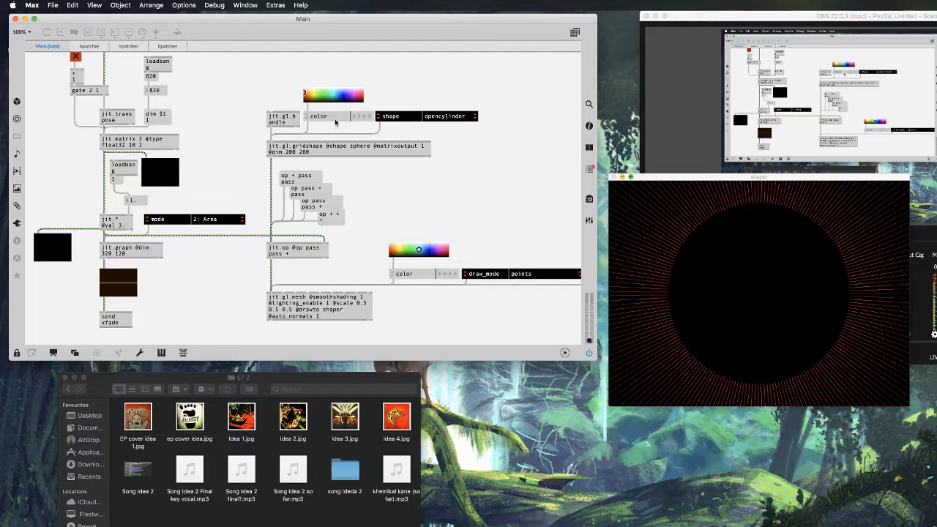
{"action": "mouse_move", "coordinate": [307, 96]}
{"action": "left_mouse_down"}
{"action": "mouse_move", "coordinate": [359, 98]}
{"action": "mouse_move", "coordinate": [298, 97]}
{"action": "left_mouse_up"}
{"action": "left_click", "coordinate": [437, 117]}
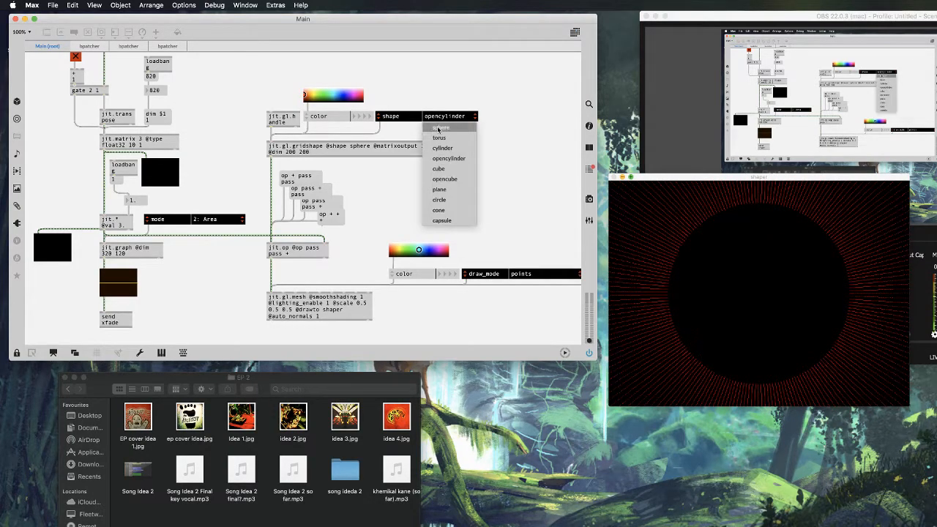
{"action": "left_click", "coordinate": [442, 172]}
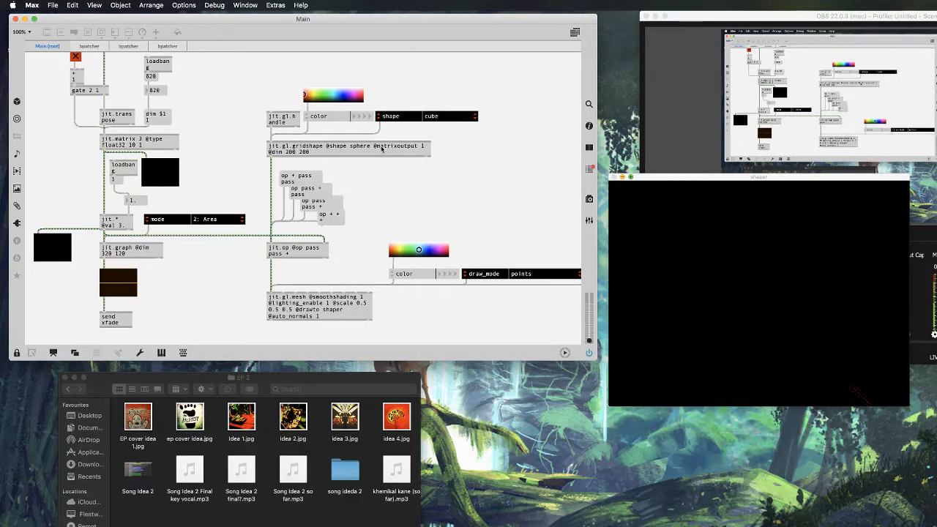
{"action": "left_click", "coordinate": [437, 117]}
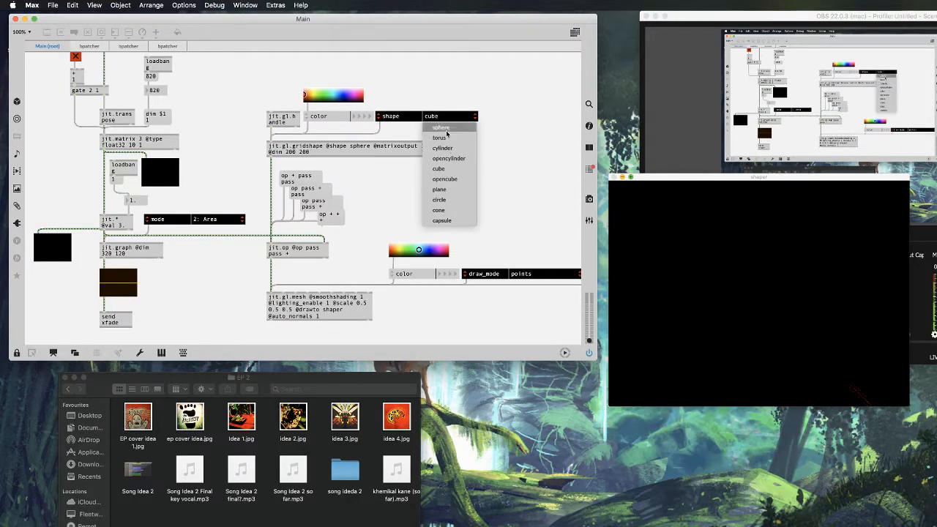
{"action": "left_click", "coordinate": [444, 126]}
{"action": "left_click", "coordinate": [473, 120]}
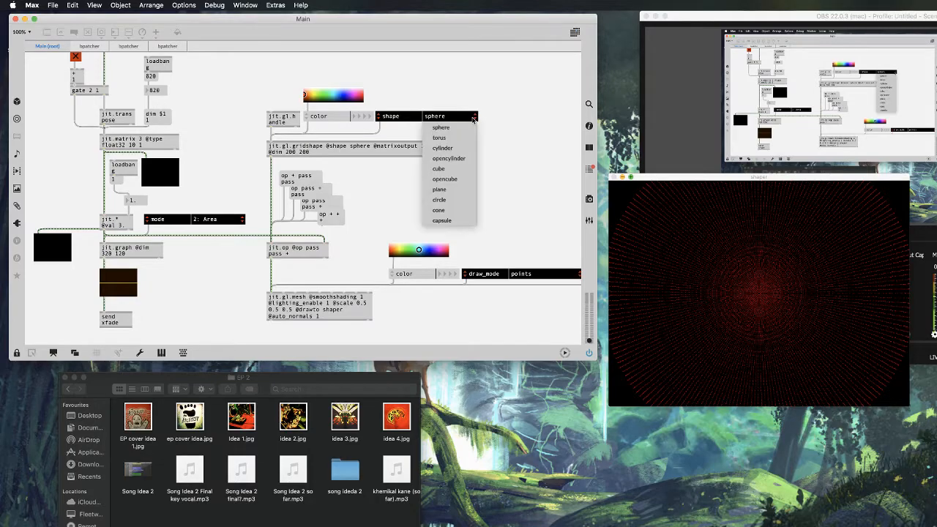
{"action": "left_click", "coordinate": [449, 159]}
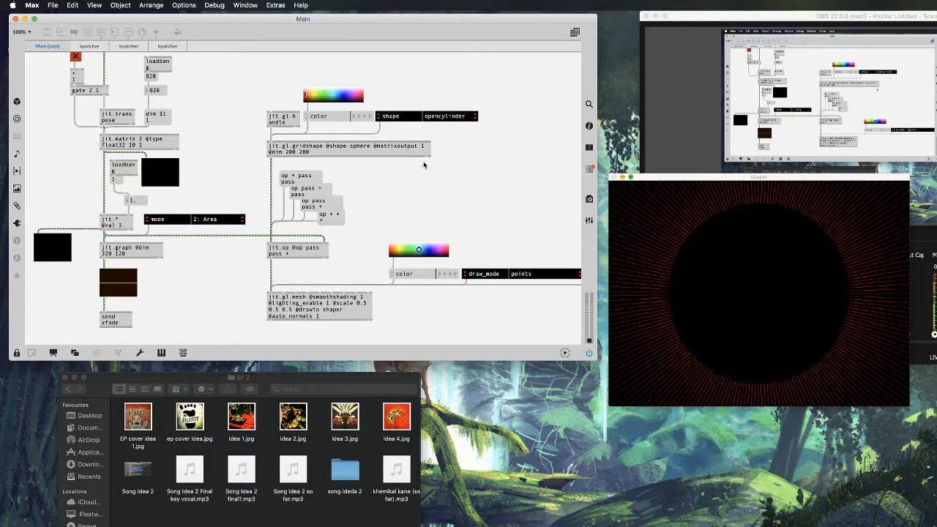
Examine how jit.gl.mesh draws to shaper and locate the jit.world object of the same name.
{"action": "scroll", "coordinate": [423, 165], "scroll_direction": "down", "scroll_amount": 5}
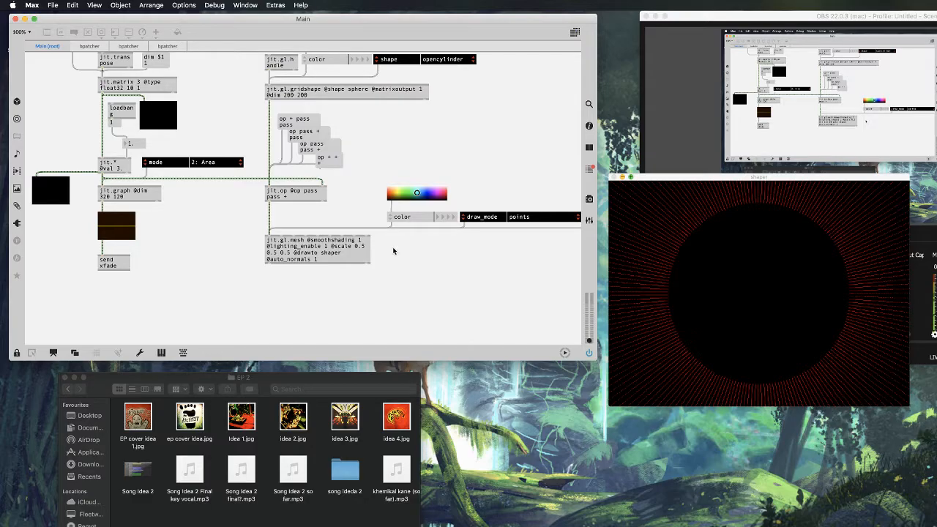
{"action": "scroll", "coordinate": [393, 251], "scroll_direction": "right", "scroll_amount": 3}
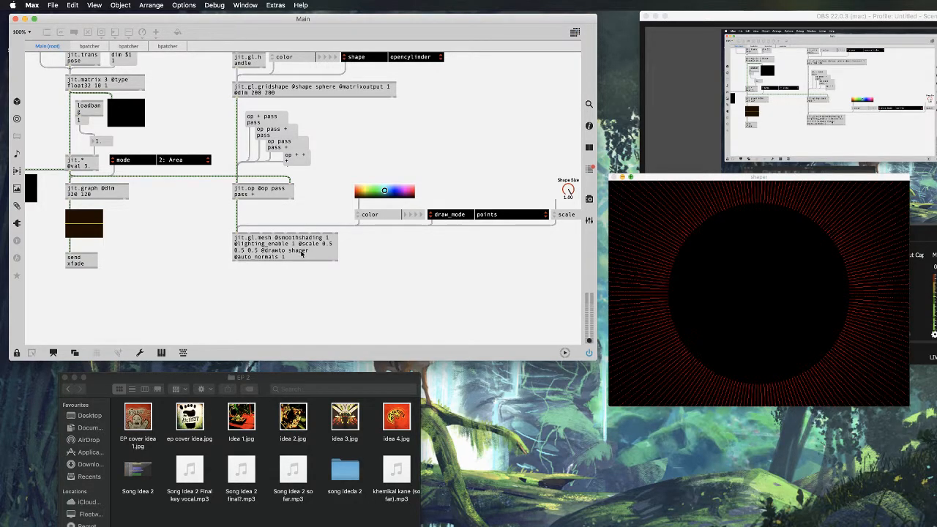
{"action": "scroll", "coordinate": [301, 254], "scroll_direction": "up", "scroll_amount": 10}
{"action": "scroll", "coordinate": [300, 254], "scroll_direction": "down", "scroll_amount": 10}
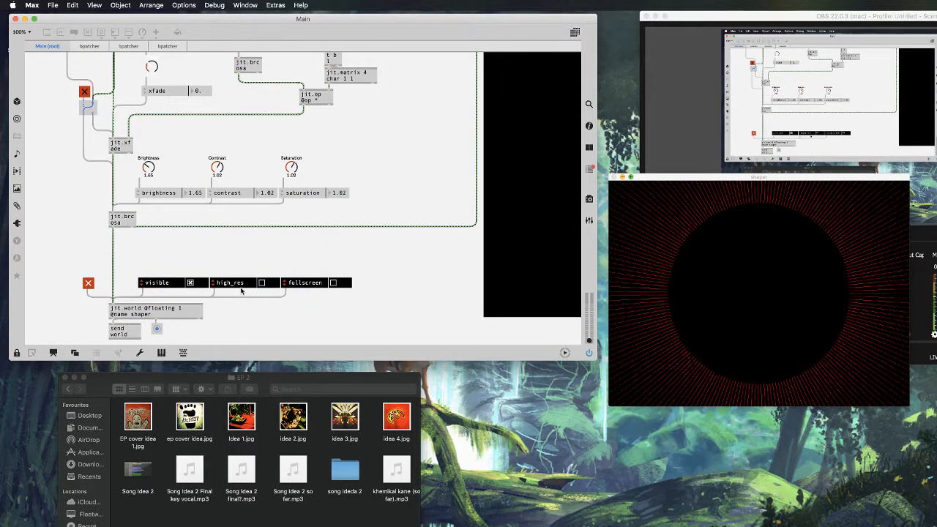
{"action": "scroll", "coordinate": [244, 291], "scroll_direction": "right", "scroll_amount": 15}
{"action": "scroll", "coordinate": [239, 291], "scroll_direction": "left", "scroll_amount": 10}
{"action": "scroll", "coordinate": [239, 292], "scroll_direction": "up", "scroll_amount": 10}
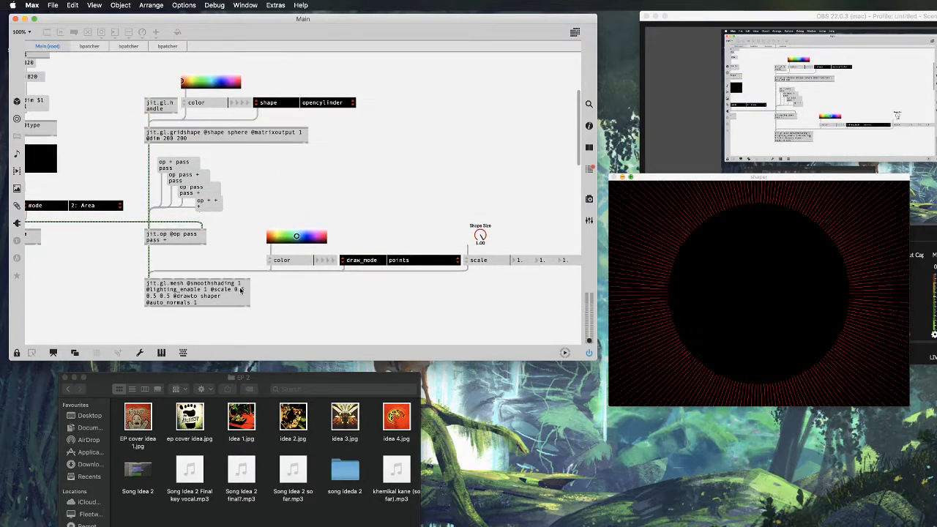
Try the tri_grid and line_strip draw modes on jit.gl.mesh, settle on lines, and reduce Shape Size to 0.02.
{"action": "left_click", "coordinate": [407, 262]}
{"action": "left_click", "coordinate": [426, 271]}
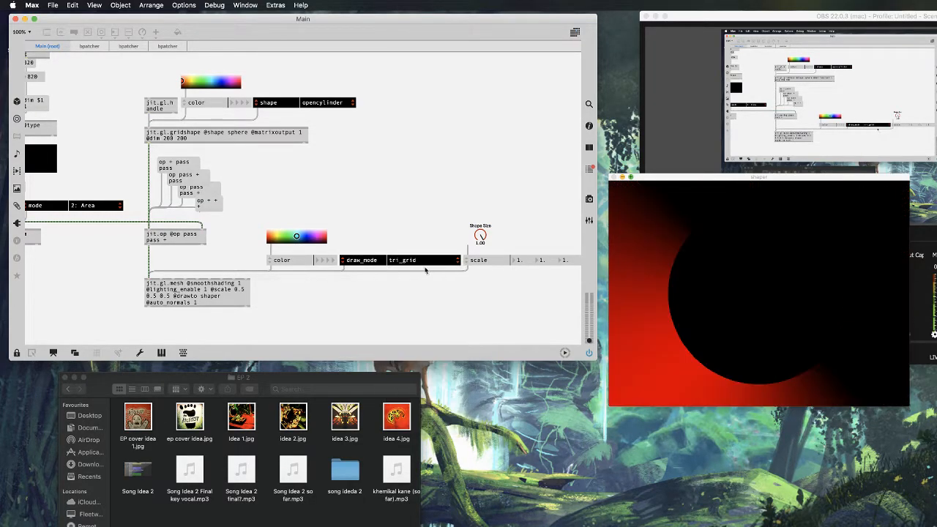
{"action": "left_click", "coordinate": [419, 263]}
{"action": "left_click", "coordinate": [415, 312]}
{"action": "left_click", "coordinate": [418, 261]}
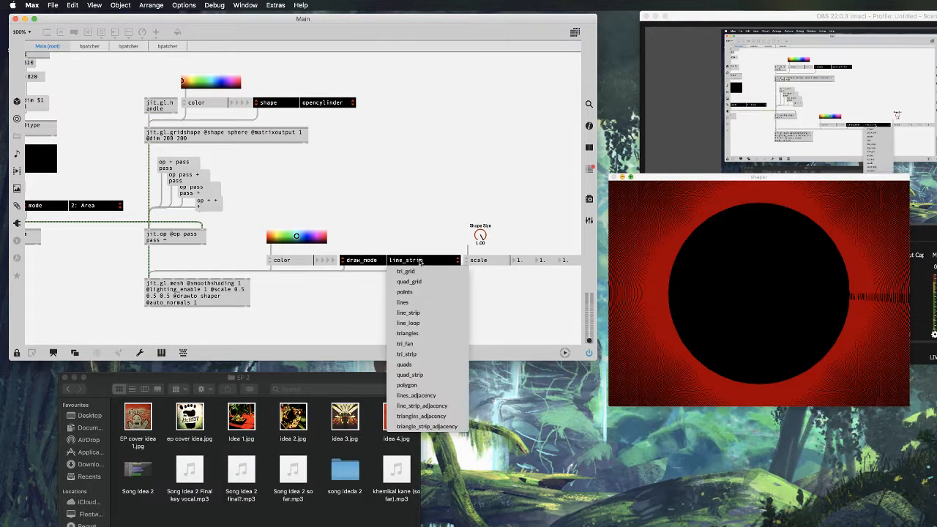
{"action": "left_click", "coordinate": [413, 302]}
{"action": "scroll", "coordinate": [454, 299], "scroll_direction": "down", "scroll_amount": 1}
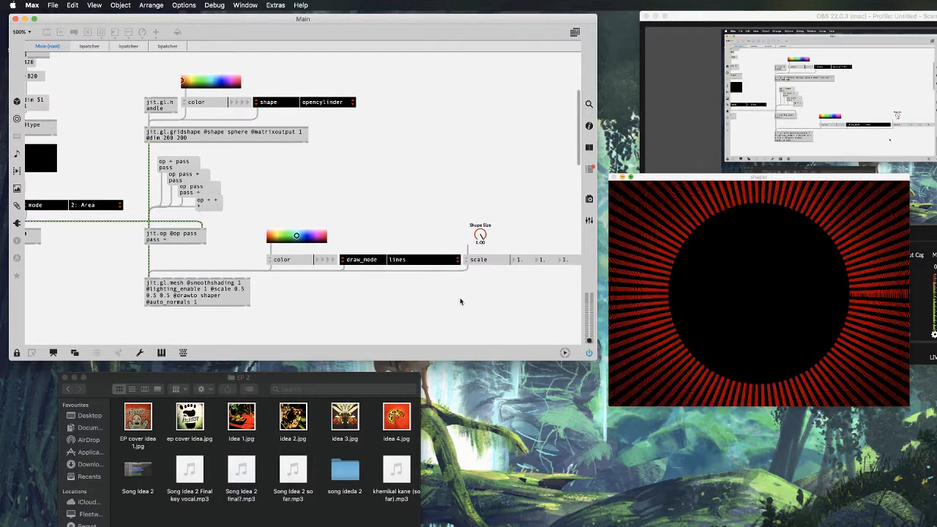
{"action": "left_click_drag", "start_coordinate": [481, 235], "coordinate": [481, 302]}
Trace how the waveform from receive xfade passes through its saturation and colour controls and is blended into the video by jit.xfade.
{"action": "scroll", "coordinate": [481, 235], "scroll_direction": "up", "scroll_amount": 1}
{"action": "scroll", "coordinate": [481, 296], "scroll_direction": "up", "scroll_amount": 1}
{"action": "scroll", "coordinate": [490, 223], "scroll_direction": "up", "scroll_amount": 10}
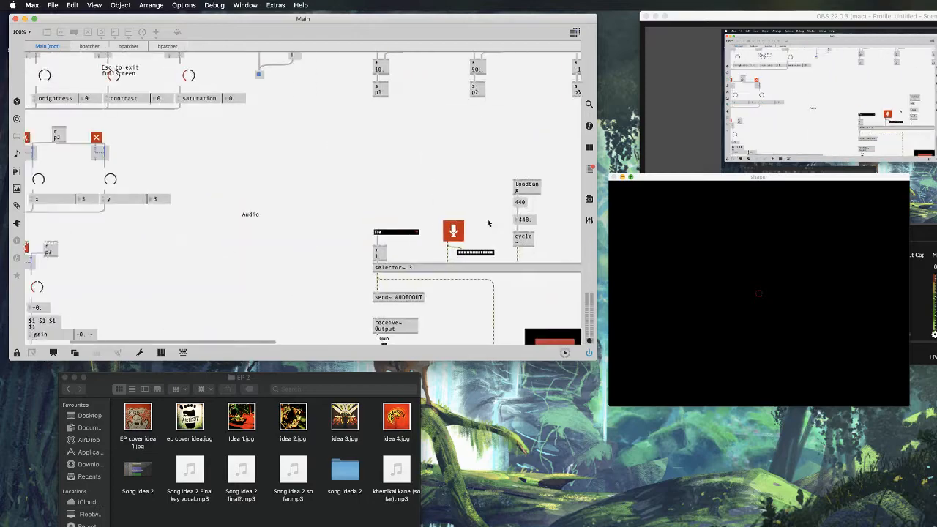
{"action": "scroll", "coordinate": [386, 217], "scroll_direction": "down", "scroll_amount": 10}
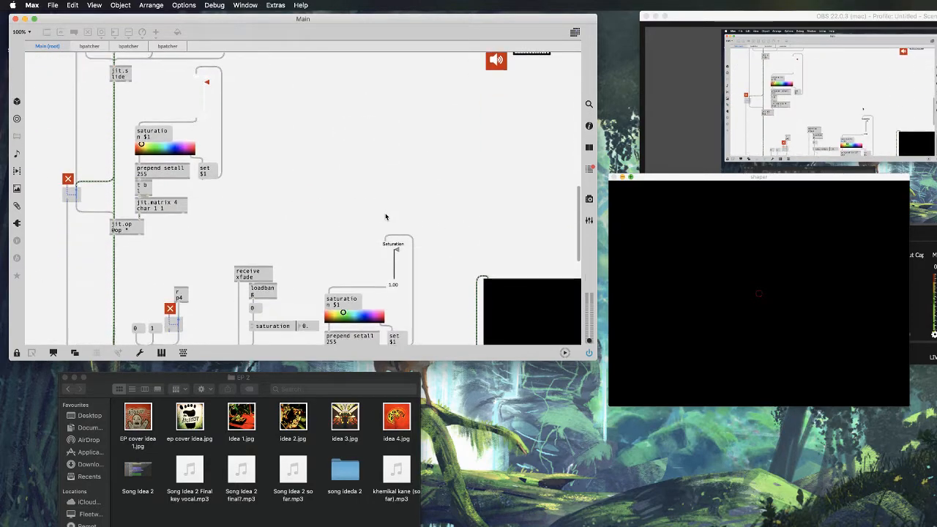
{"action": "scroll", "coordinate": [272, 193], "scroll_direction": "down", "scroll_amount": 5}
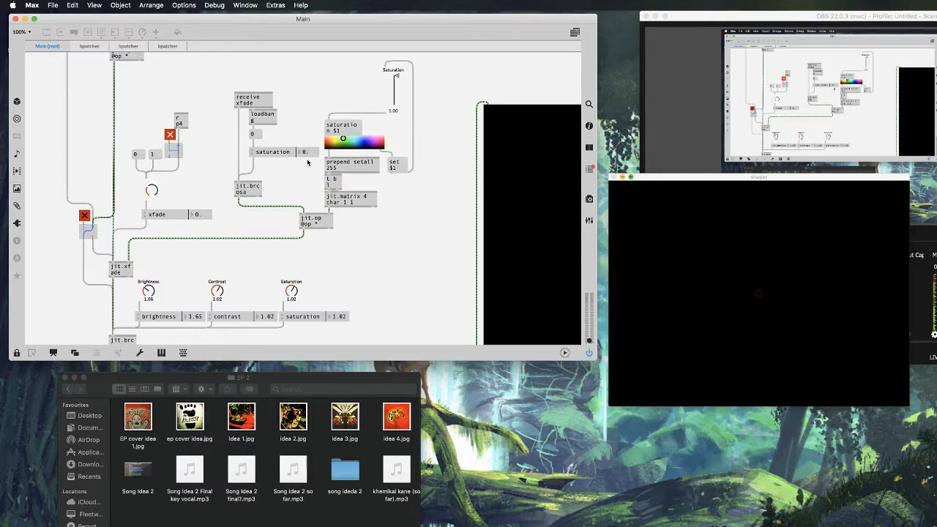
{"action": "scroll", "coordinate": [311, 159], "scroll_direction": "down", "scroll_amount": 2}
{"action": "scroll", "coordinate": [300, 169], "scroll_direction": "down", "scroll_amount": 10}
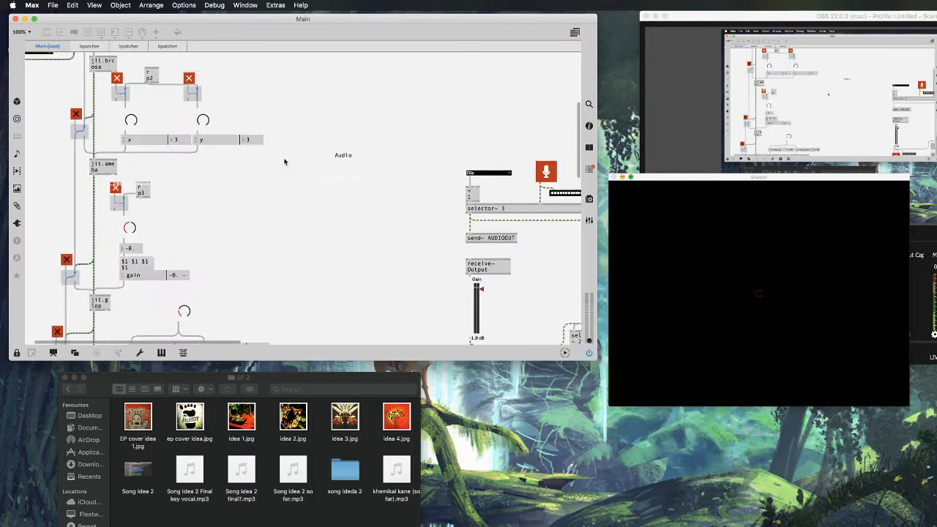
Show the patch in presentation mode, switch on the brightness, contrast and saturation effect, and raise its three dials.
{"action": "left_click", "coordinate": [53, 353]}
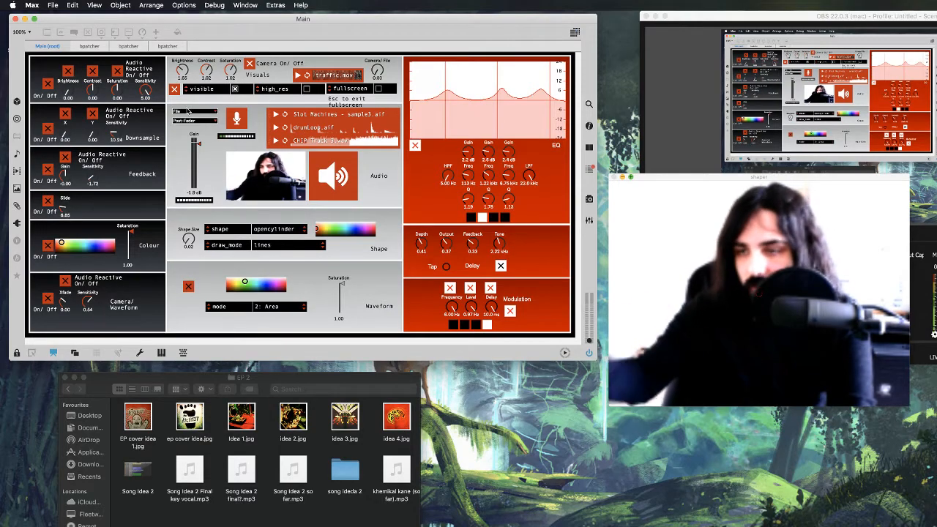
{"action": "left_click", "coordinate": [50, 85]}
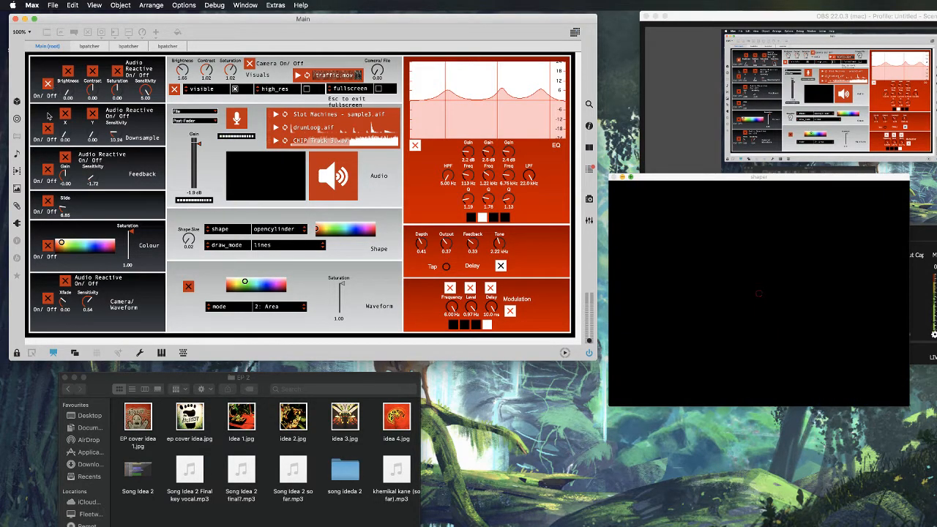
{"action": "left_click", "coordinate": [47, 85]}
{"action": "left_click", "coordinate": [48, 85]}
{"action": "left_click_drag", "start_coordinate": [68, 91], "coordinate": [120, 88]}
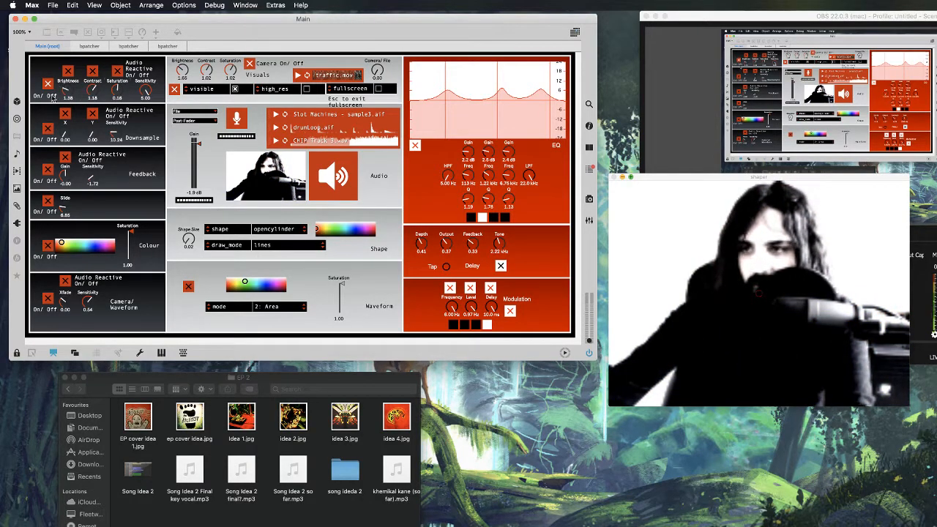
{"action": "scroll", "coordinate": [51, 176], "scroll_direction": "up", "scroll_amount": 1}
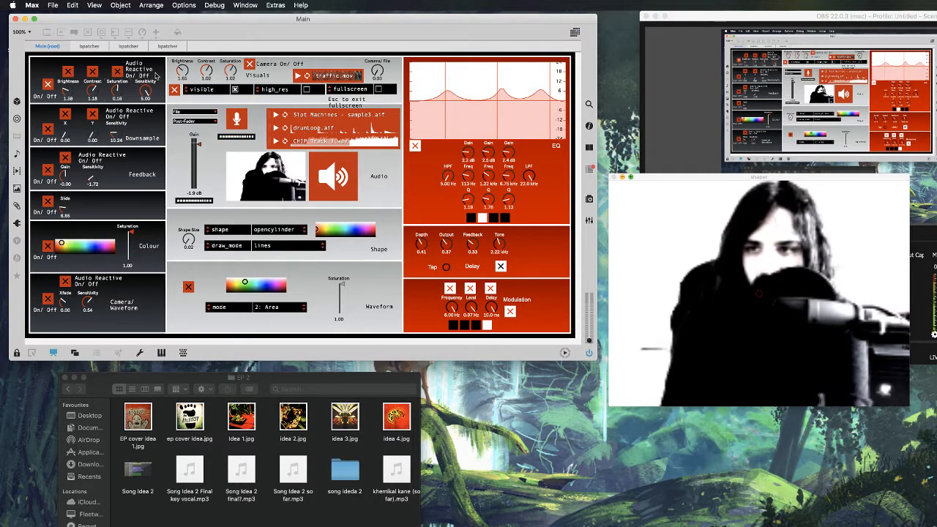
Enable audio reactivity for the brightness, contrast and saturation controls.
{"action": "left_click", "coordinate": [70, 72]}
{"action": "left_click", "coordinate": [93, 73]}
{"action": "left_click", "coordinate": [117, 71]}
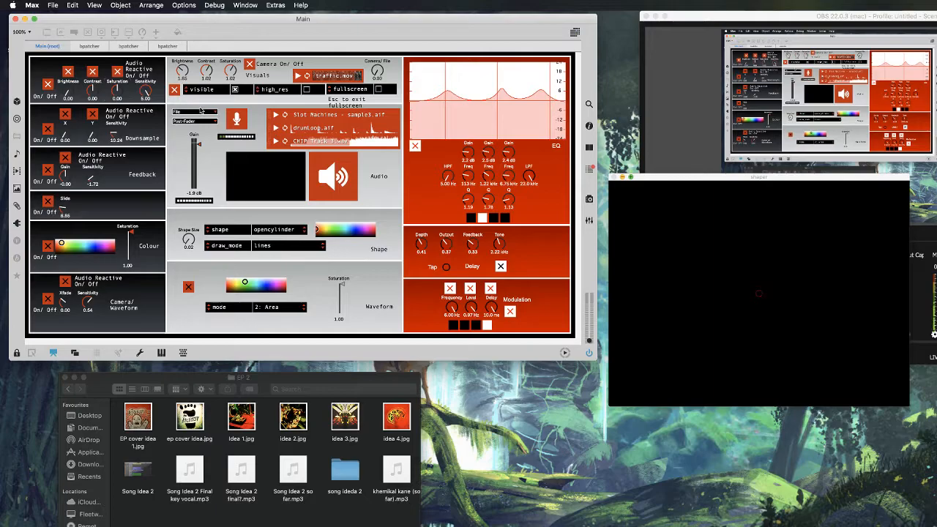
Play drumLoop.aif as the audio source and choose Post-Fader as the signal driving the visuals.
{"action": "left_click", "coordinate": [277, 129]}
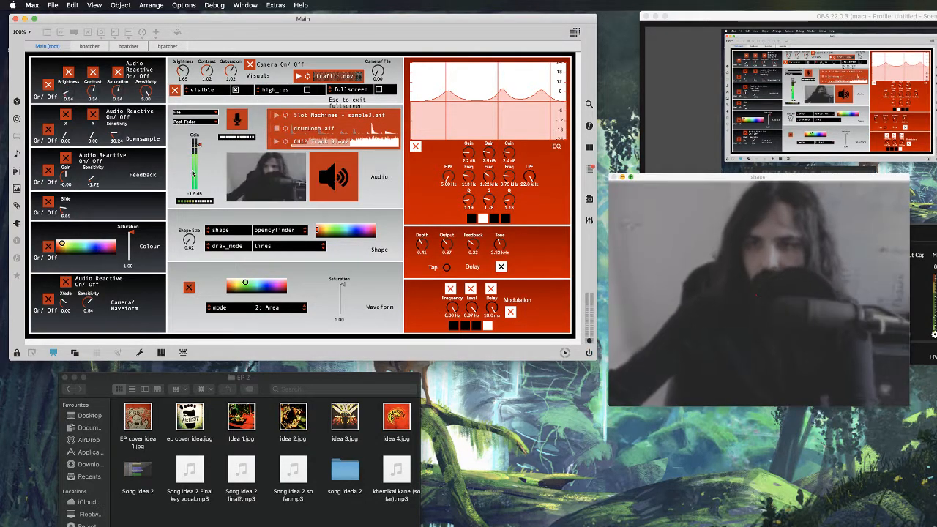
{"action": "left_click", "coordinate": [205, 123]}
{"action": "left_click", "coordinate": [203, 137]}
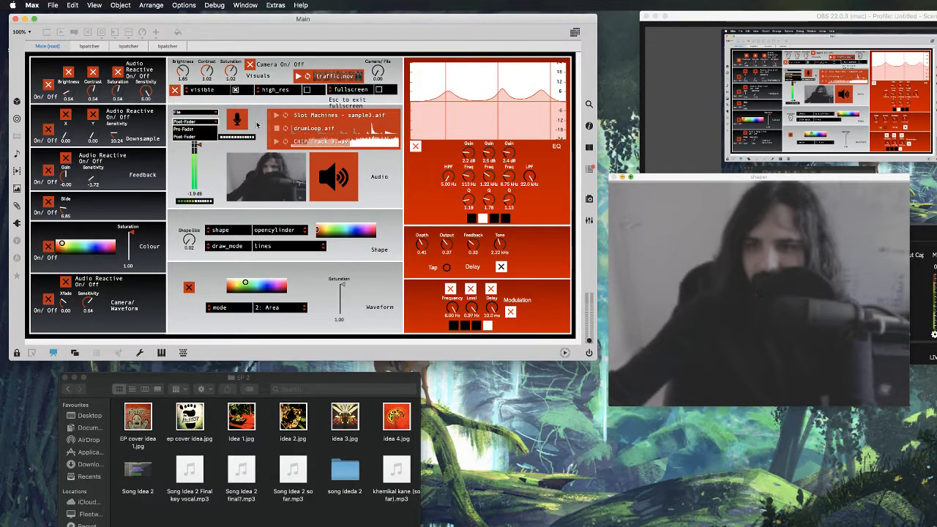
Choose Pre-Fader as the signal driving the audio-reactive visuals.
{"action": "left_click", "coordinate": [237, 120]}
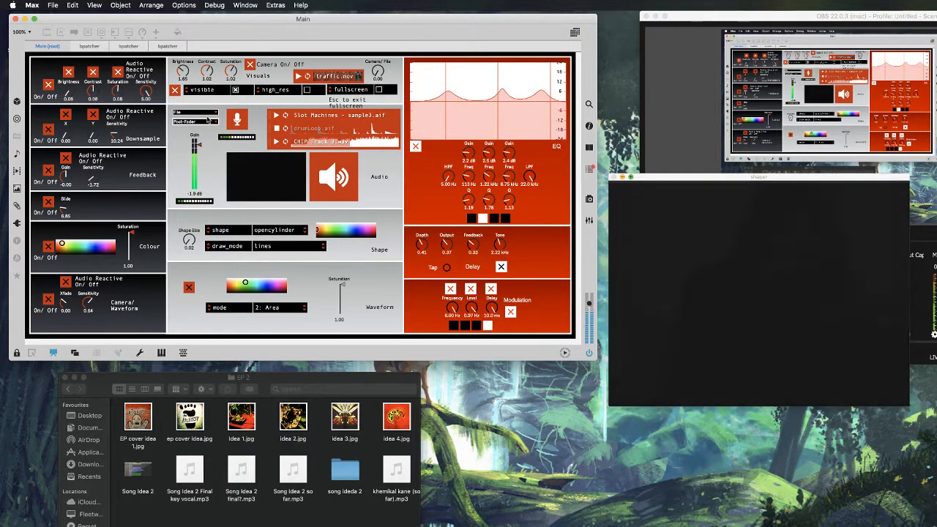
{"action": "left_click", "coordinate": [66, 157]}
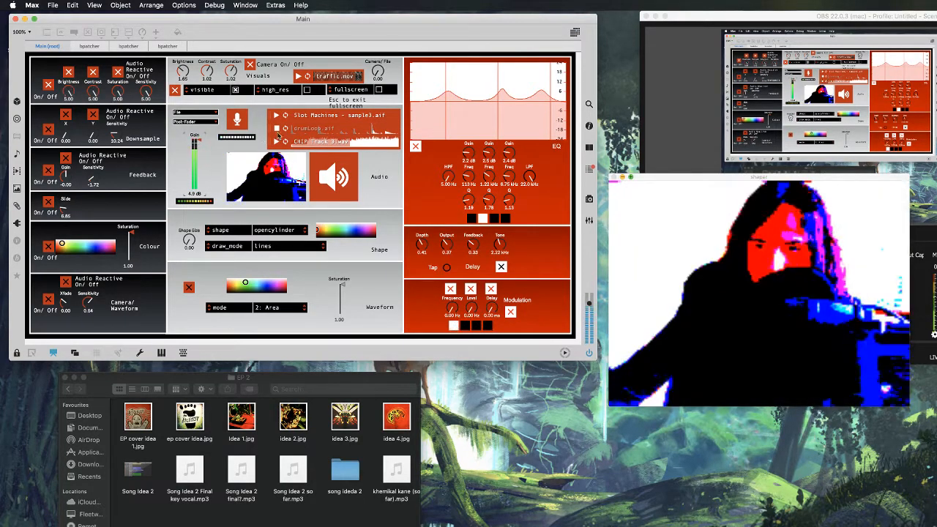
{"action": "left_click", "coordinate": [203, 130]}
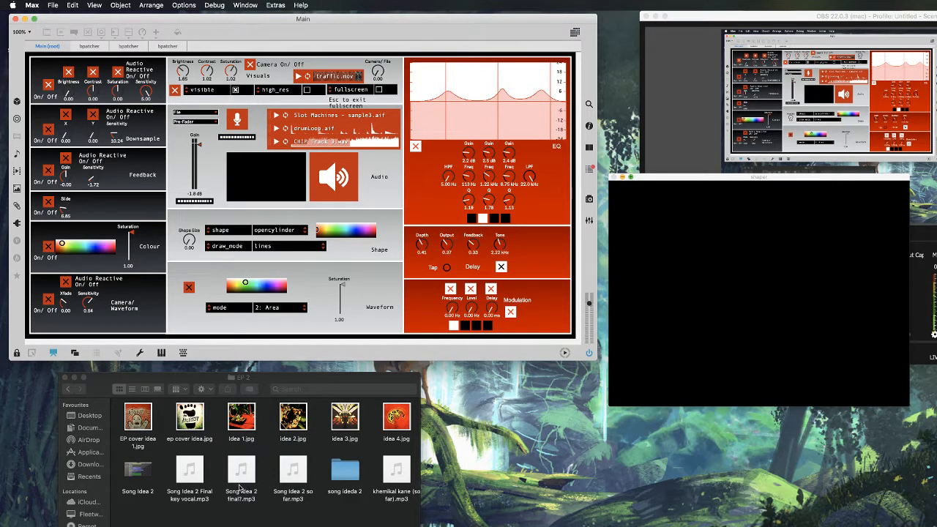
Load Song Idea 2 final?.mp3 into the first slot of the audio playlist, play it briefly and stop it.
{"action": "mouse_move", "coordinate": [300, 487]}
{"action": "mouse_move", "coordinate": [252, 484]}
{"action": "left_click_drag", "start_coordinate": [248, 485], "coordinate": [329, 118]}
{"action": "left_click", "coordinate": [276, 116]}
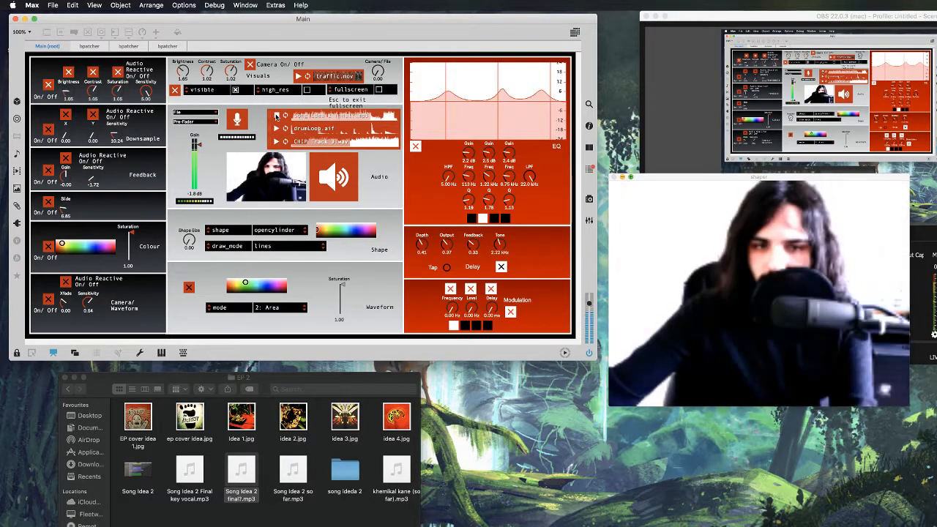
{"action": "left_click", "coordinate": [276, 116]}
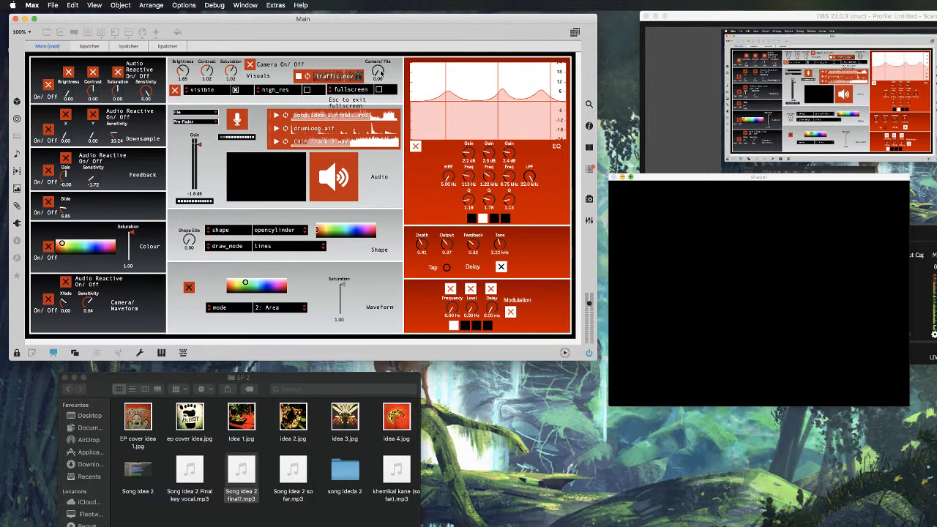
Set the Camera/File blend to 0.01 and the shape size to 1.00.
{"action": "left_click_drag", "start_coordinate": [382, 70], "coordinate": [378, 109]}
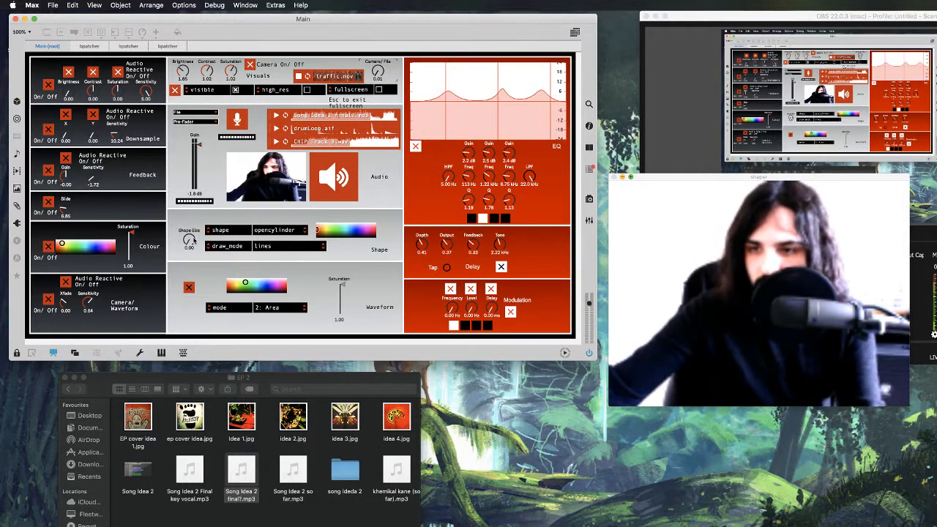
{"action": "left_click_drag", "start_coordinate": [189, 240], "coordinate": [189, 202]}
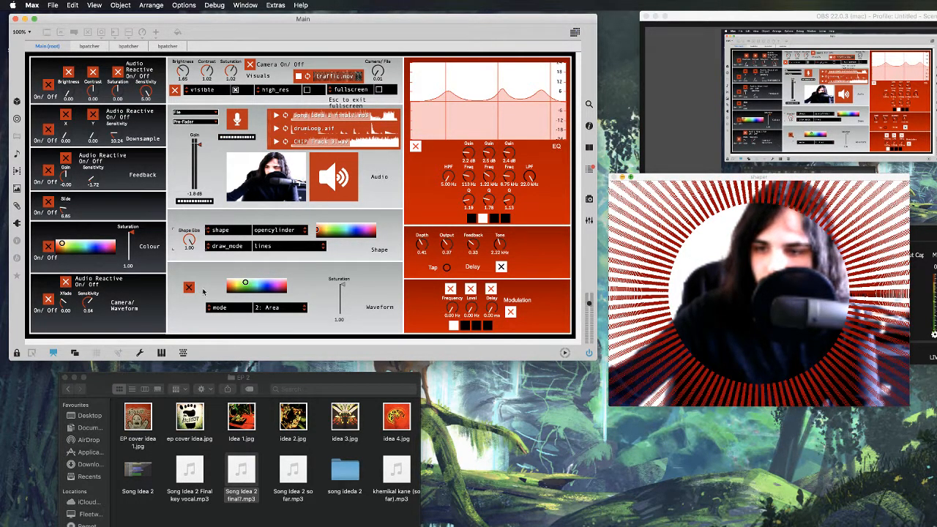
Colour the waveform red and raise the Camera/Waveform sensitivity to 1.35 while drumLoop.aif plays.
{"action": "left_click_drag", "start_coordinate": [245, 283], "coordinate": [229, 285]}
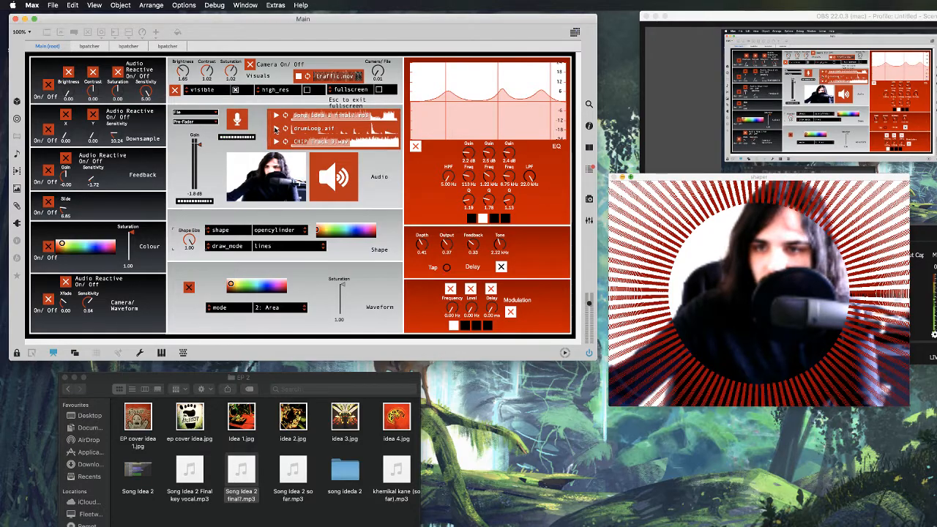
{"action": "left_click", "coordinate": [276, 129]}
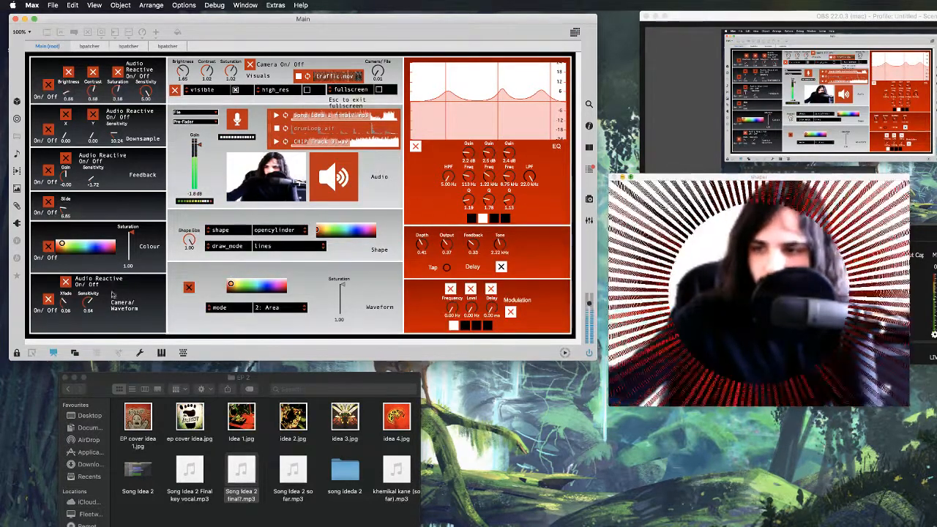
{"action": "left_click_drag", "start_coordinate": [89, 305], "coordinate": [115, 304]}
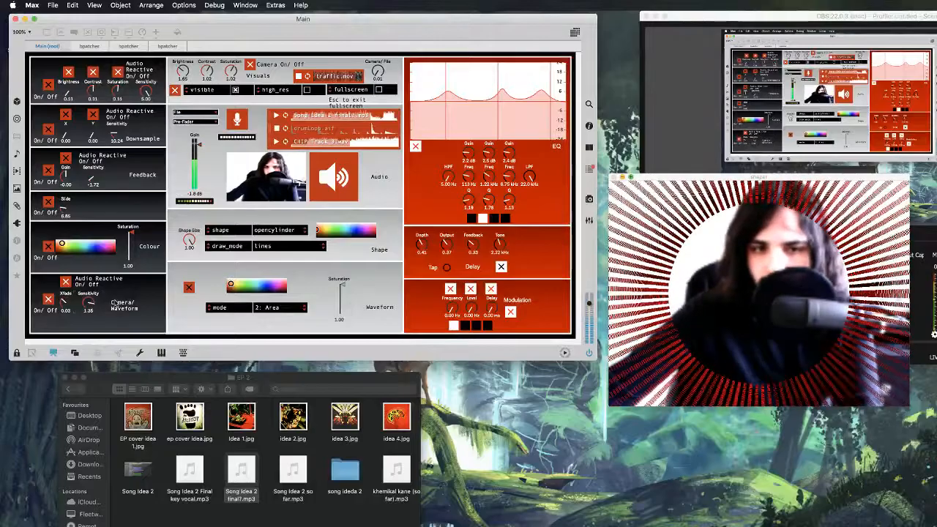
{"action": "left_click", "coordinate": [277, 129]}
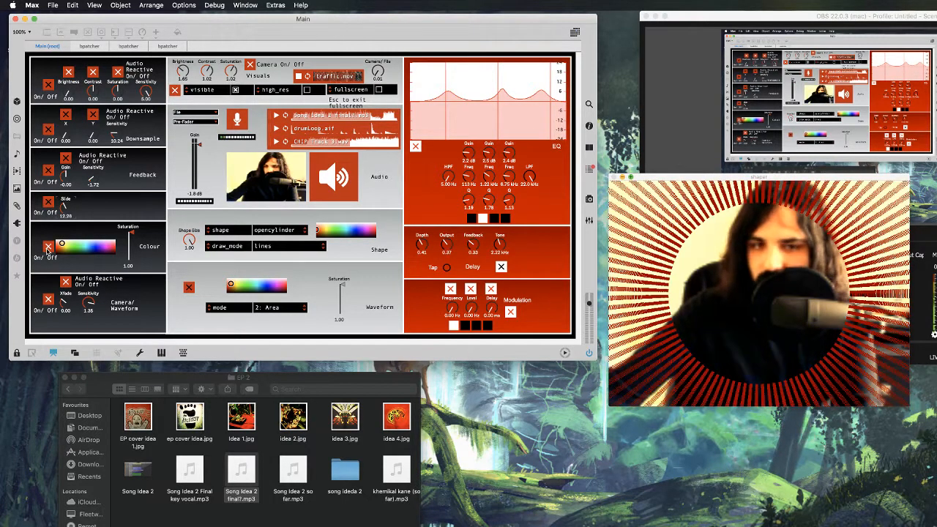
Try green and yellow video tints in the Colour effect, ending on a near-white tint.
{"action": "left_click", "coordinate": [79, 247]}
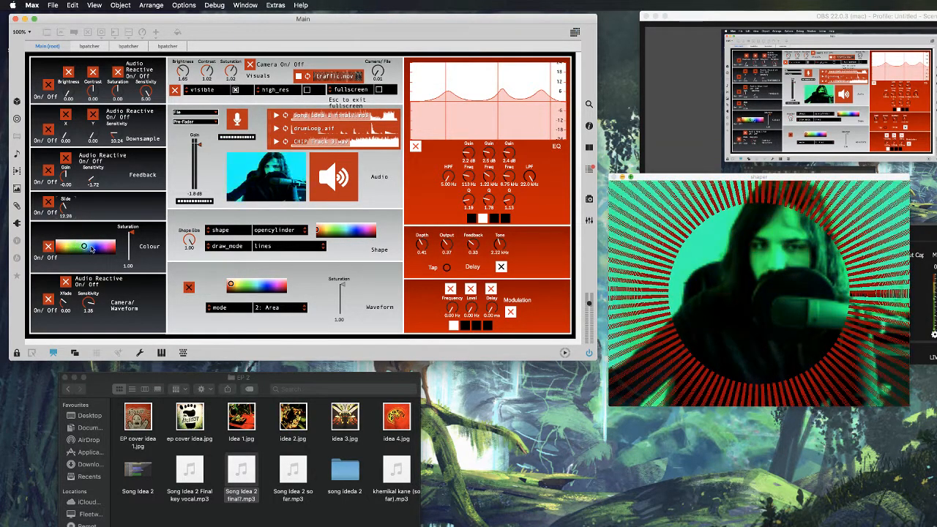
{"action": "left_click", "coordinate": [64, 246]}
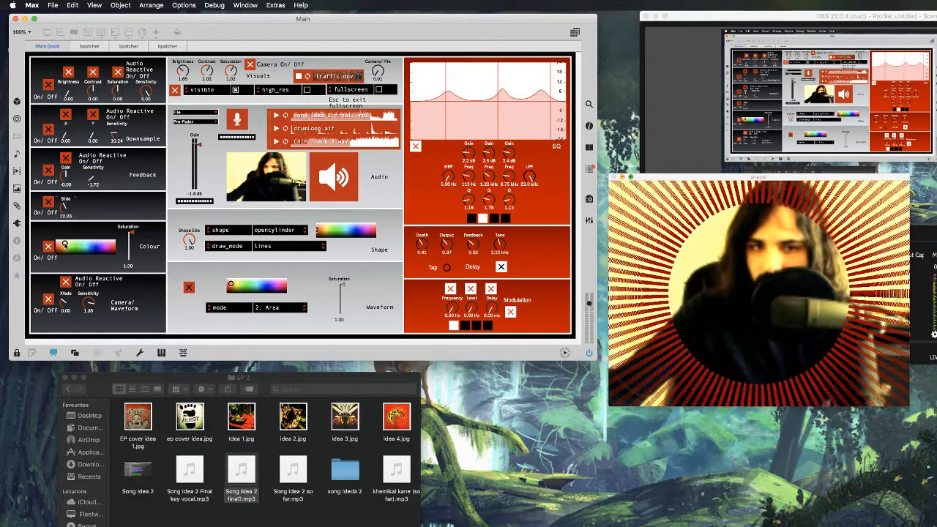
{"action": "left_click", "coordinate": [63, 242]}
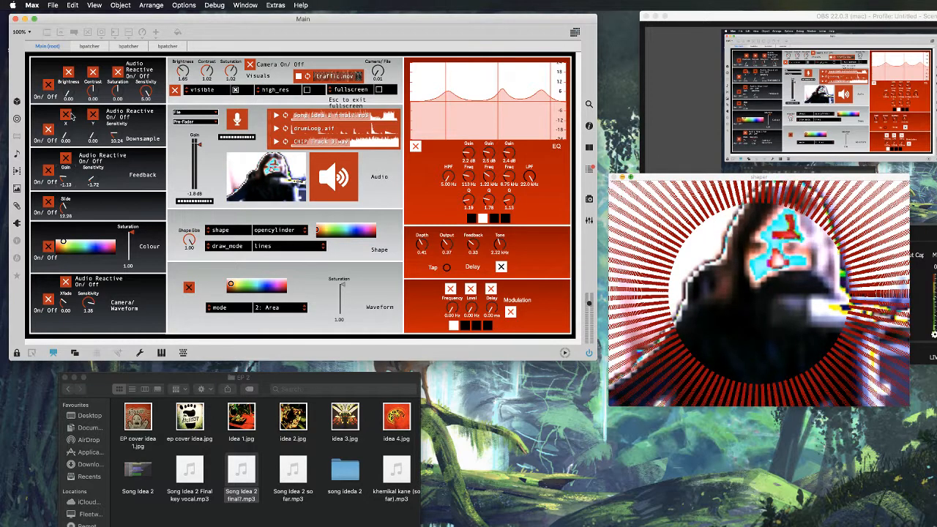
Play drumLoop.aif with the downsample sensitivity at 23.62 and Post-Fader as the driving signal, and stop the loop.
{"action": "left_click", "coordinate": [276, 129]}
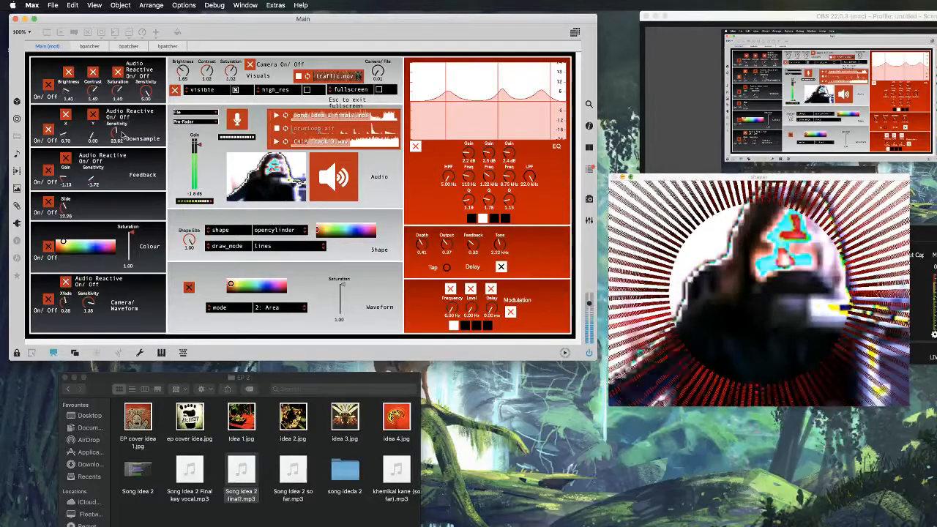
{"action": "left_click", "coordinate": [195, 123]}
{"action": "left_click", "coordinate": [194, 136]}
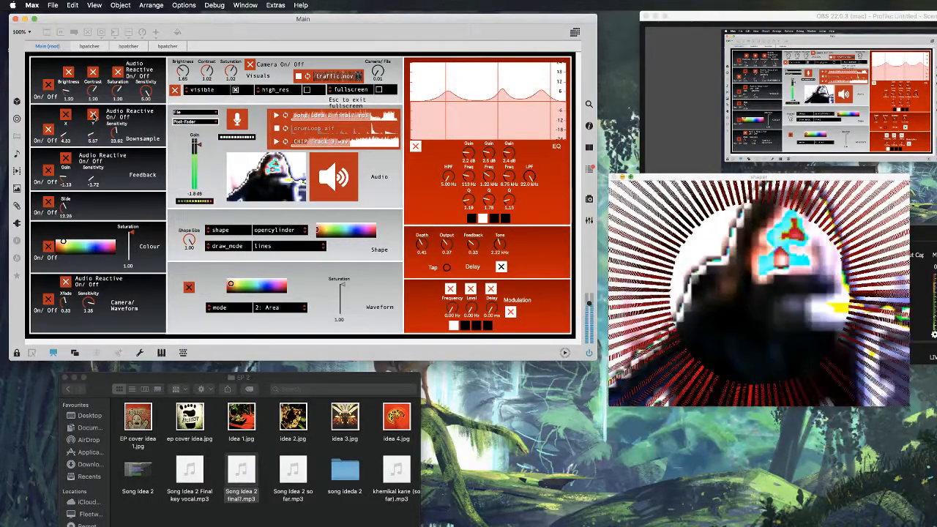
{"action": "left_click", "coordinate": [276, 129]}
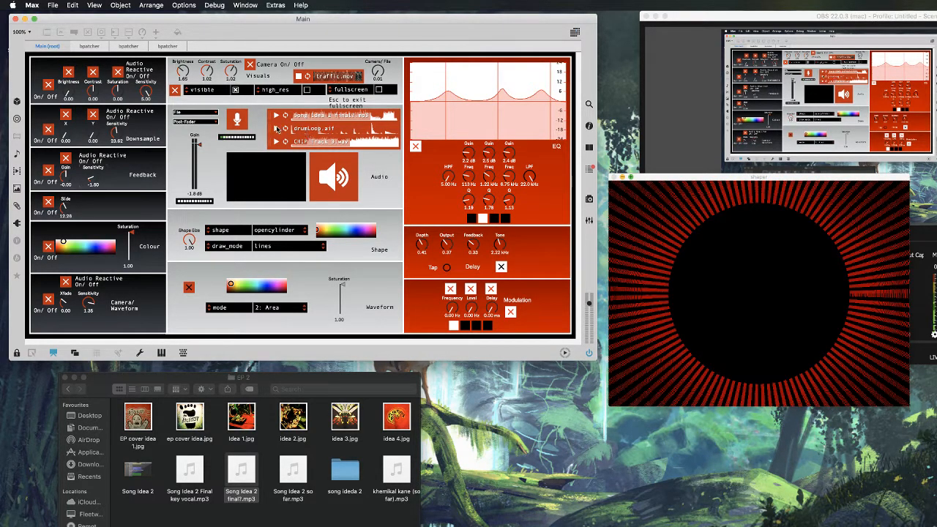
Play CHIP Track 3.wav as the audio source and enable high_res for the visuals.
{"action": "left_click", "coordinate": [277, 129]}
{"action": "left_click", "coordinate": [275, 142]}
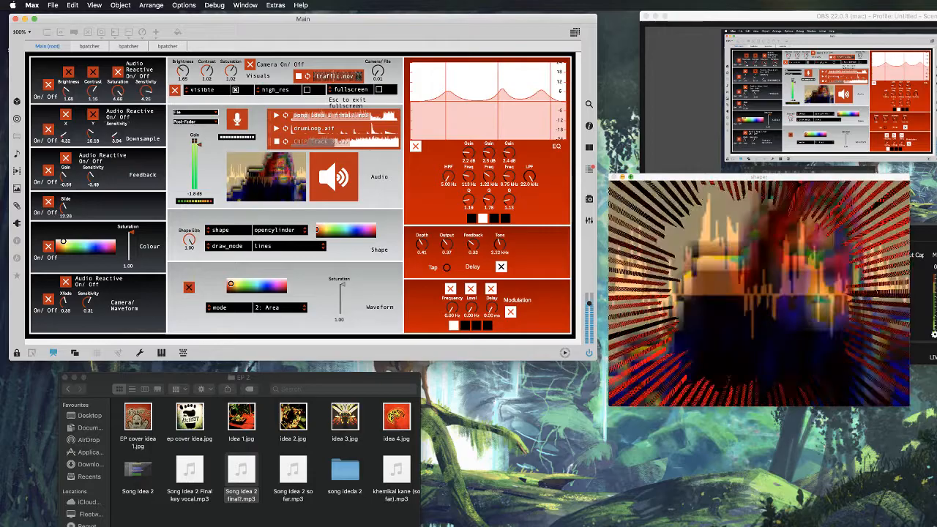
{"action": "left_click", "coordinate": [307, 90]}
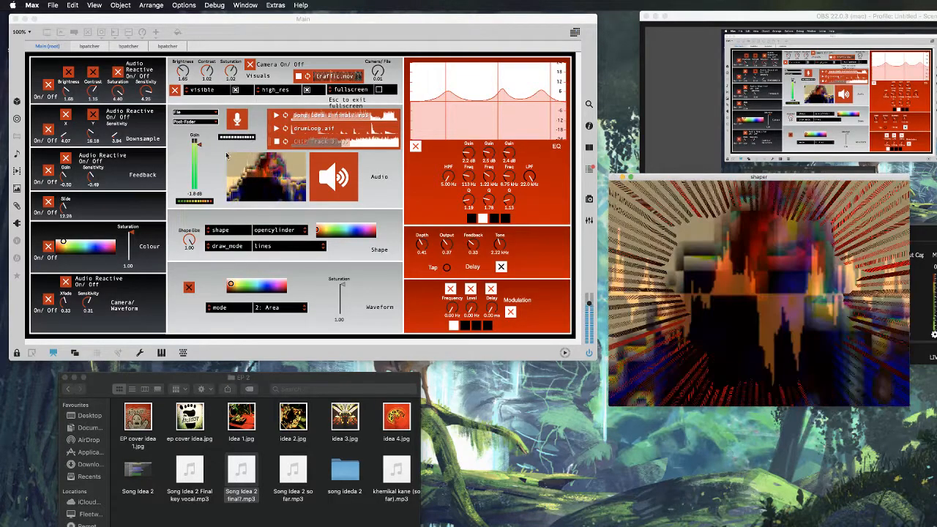
Colour the waveform and the shape green, and lower the downsample Y amount to 0.00.
{"action": "left_click_drag", "start_coordinate": [230, 285], "coordinate": [243, 288]}
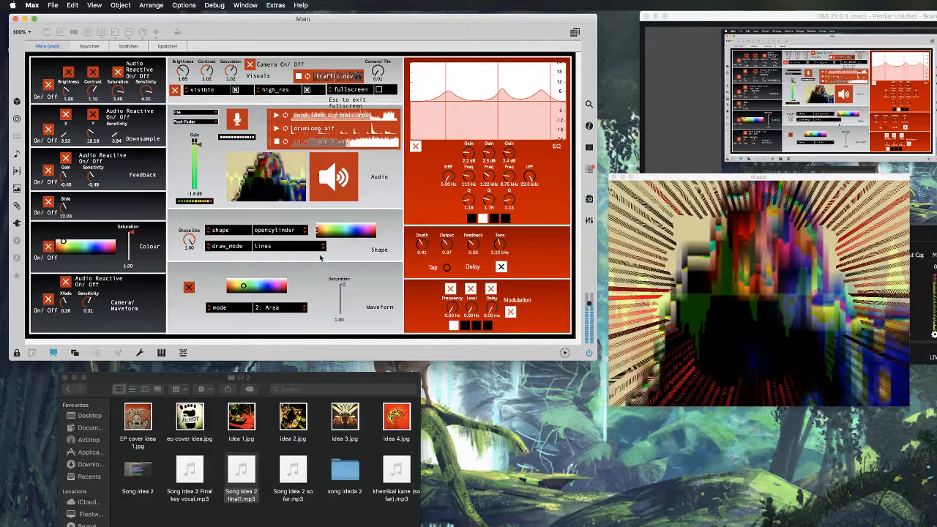
{"action": "left_click_drag", "start_coordinate": [320, 232], "coordinate": [335, 230]}
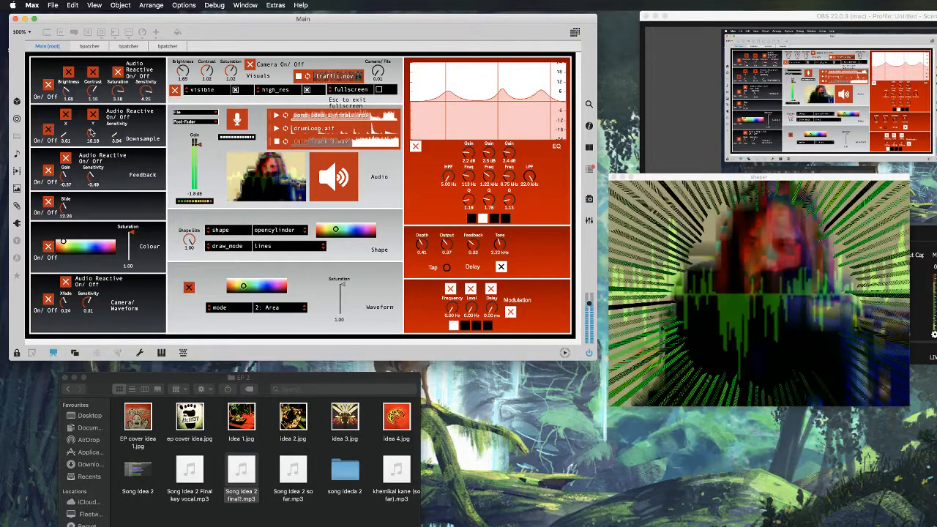
{"action": "left_click_drag", "start_coordinate": [96, 128], "coordinate": [97, 151]}
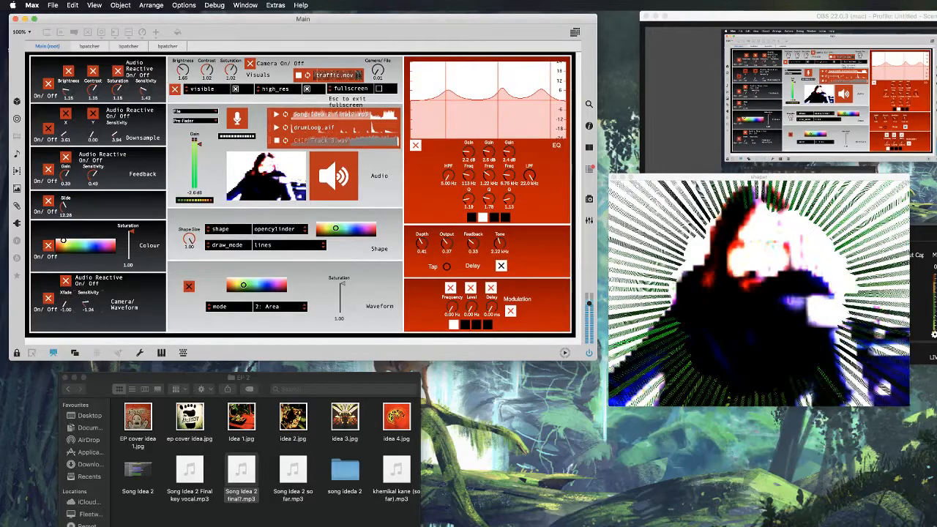
Recolour the waveform and the shape red, and give the video an orange-red tint.
{"action": "left_click_drag", "start_coordinate": [62, 242], "coordinate": [58, 246]}
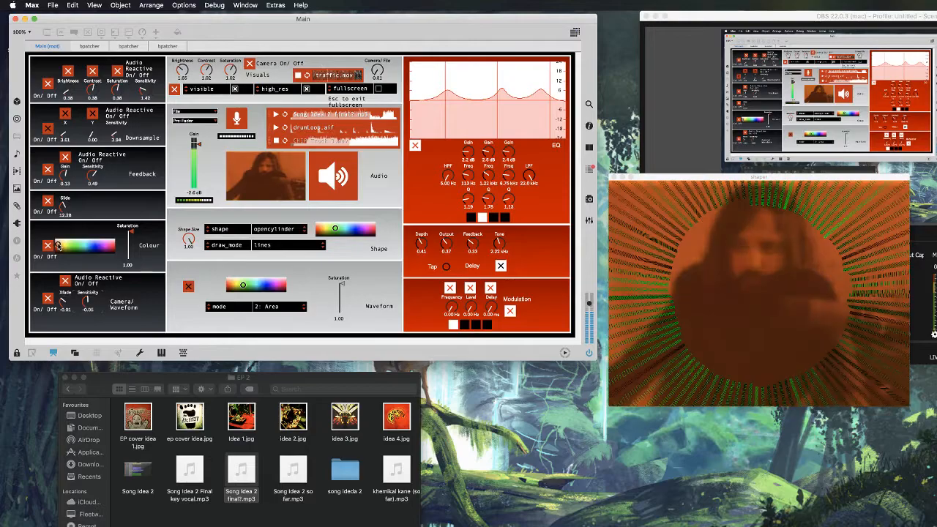
{"action": "left_click", "coordinate": [229, 285]}
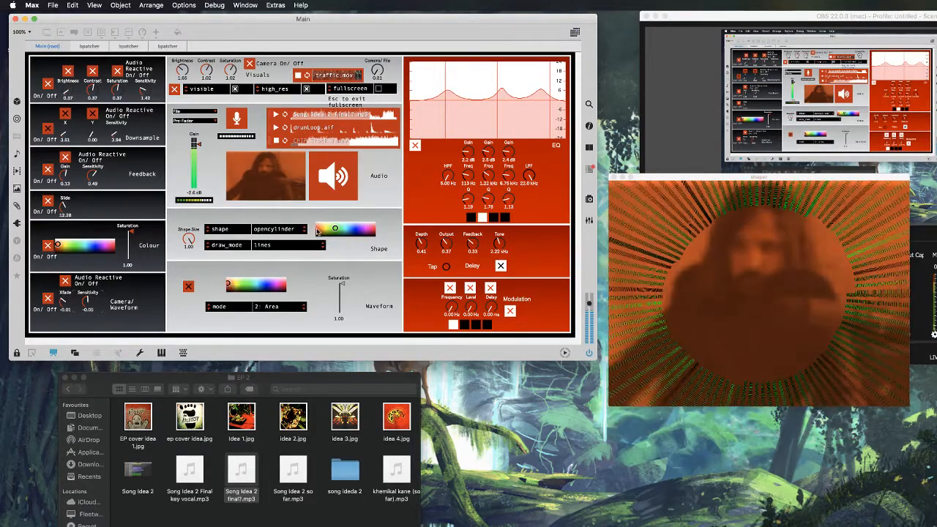
{"action": "left_click", "coordinate": [188, 288]}
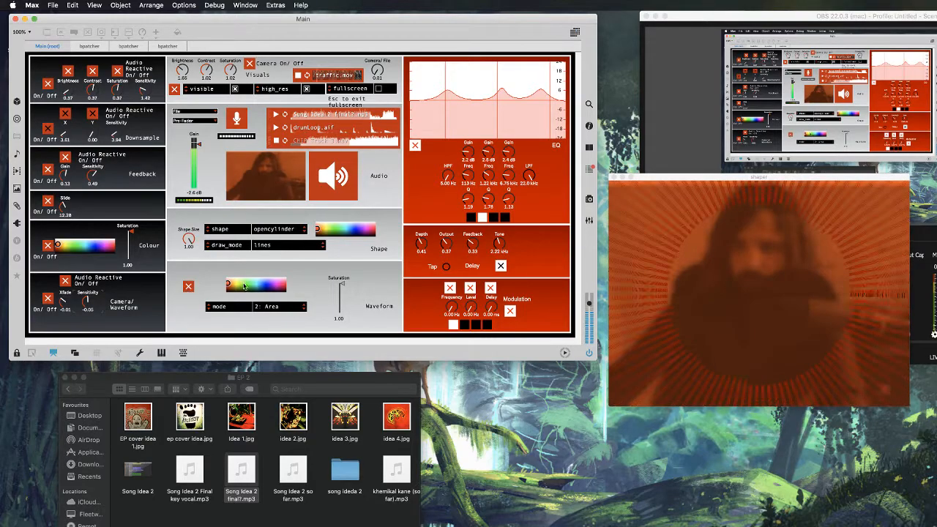
Change the video tint to pale green and set the waveform mode to 3: Bi-Polar Area.
{"action": "left_click", "coordinate": [71, 242]}
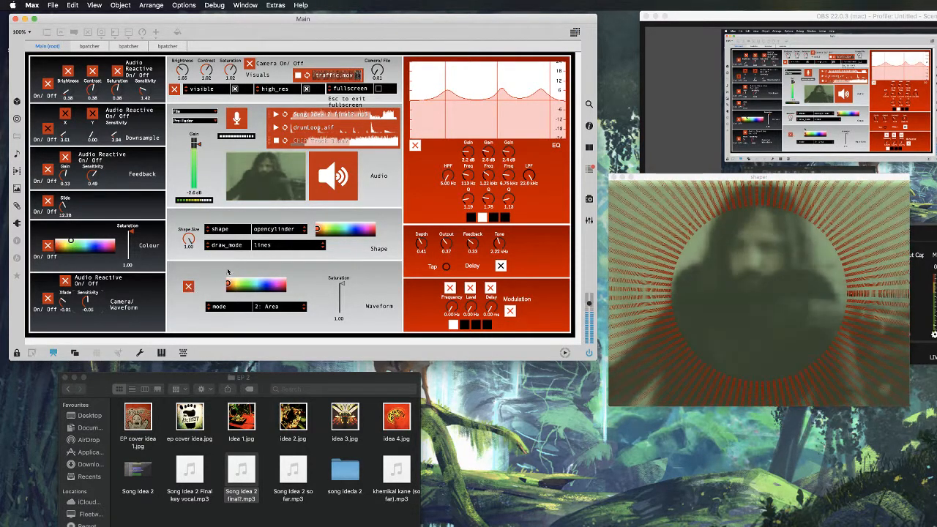
{"action": "left_click", "coordinate": [273, 308]}
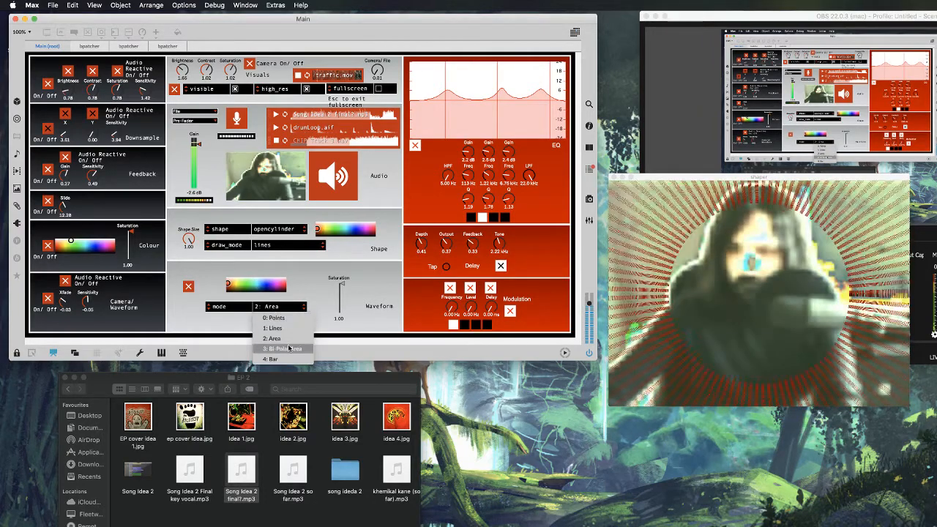
{"action": "left_click", "coordinate": [289, 349]}
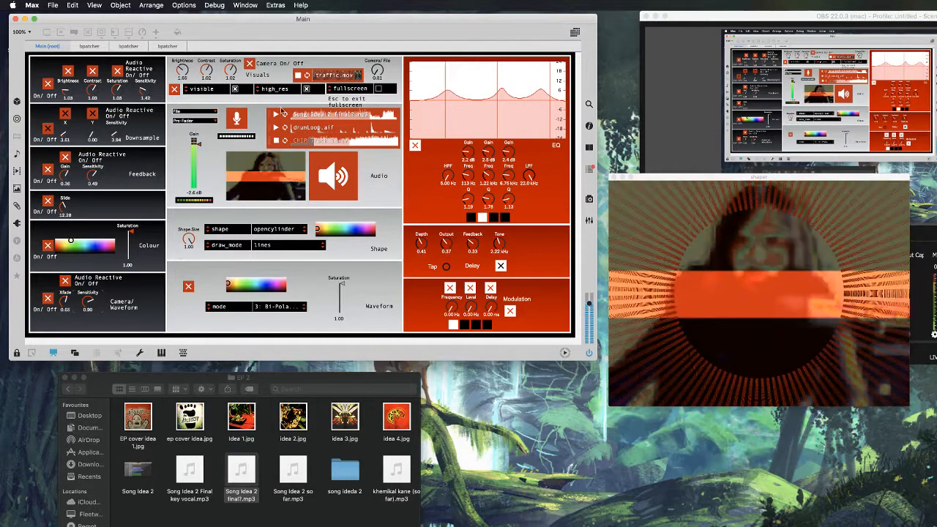
Set the Camera/File blend to 0.46 and the visuals' saturation to 3.07, and stop CHIP Track 3.wav.
{"action": "left_click_drag", "start_coordinate": [377, 71], "coordinate": [377, 73]}
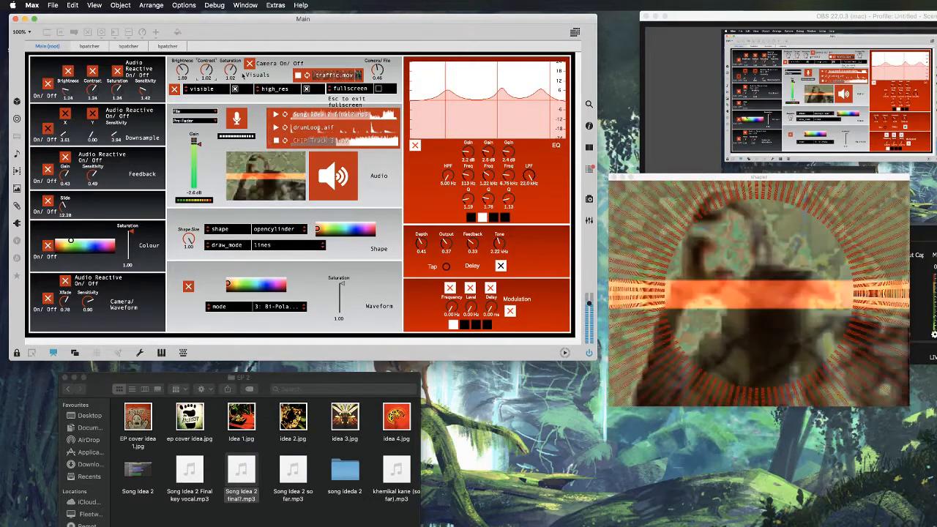
{"action": "left_click_drag", "start_coordinate": [230, 71], "coordinate": [230, 60]}
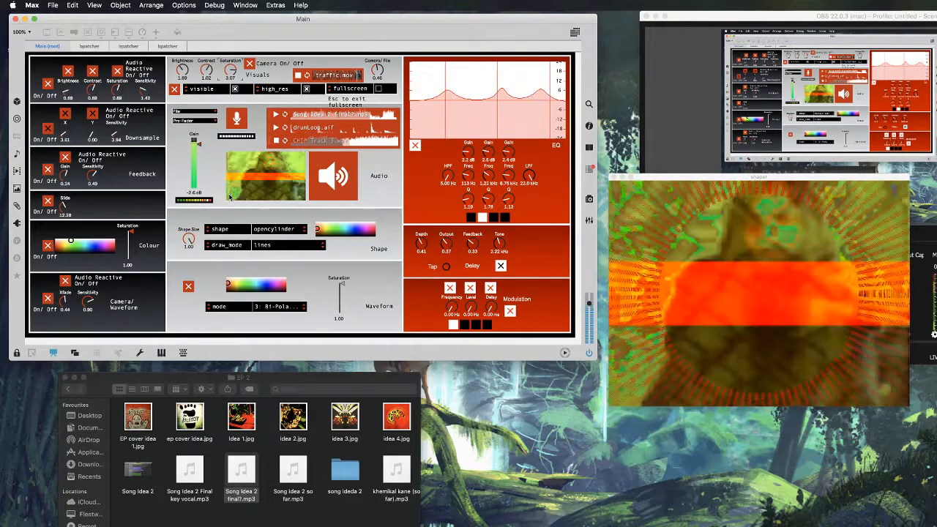
{"action": "left_click", "coordinate": [277, 142]}
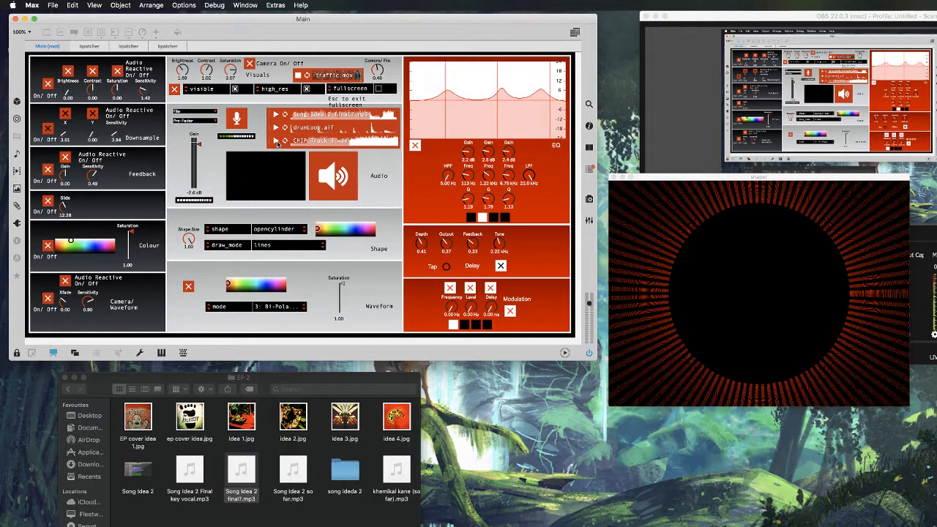